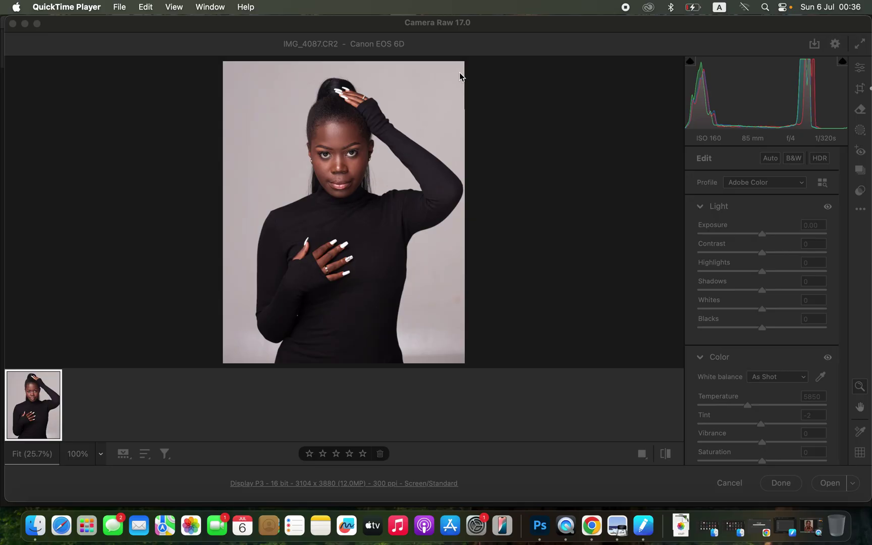
Lower the portrait's Highlights to -80, Whites to -60 and Blacks to -17.
{"action": "left_click", "coordinate": [463, 26]}
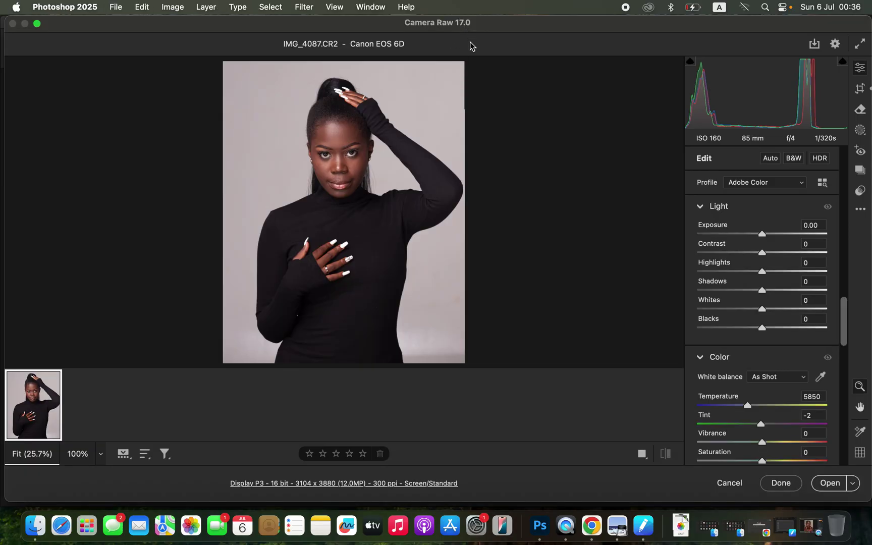
{"action": "left_click", "coordinate": [714, 271]}
{"action": "left_click_drag", "start_coordinate": [714, 272], "coordinate": [710, 272]}
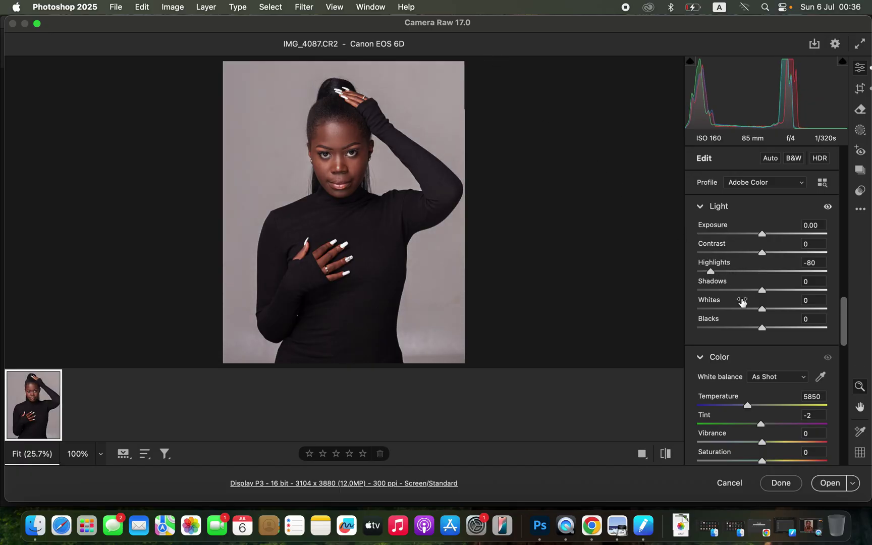
{"action": "left_click", "coordinate": [726, 309]}
{"action": "left_click_drag", "start_coordinate": [725, 309], "coordinate": [751, 330]}
{"action": "left_click", "coordinate": [759, 329]}
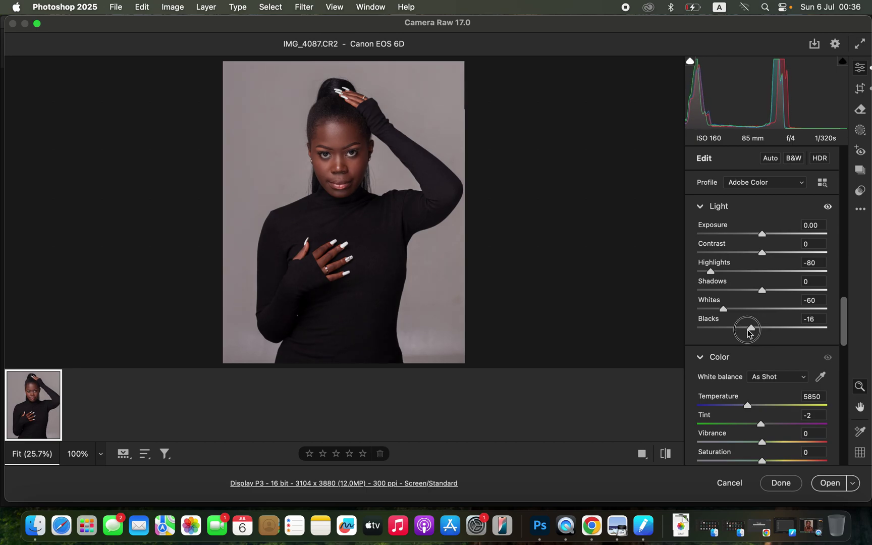
Raise Shadows to +32, Contrast to +10 and Exposure to +0.15, and open the developed photo in Photoshop.
{"action": "left_click_drag", "start_coordinate": [775, 290], "coordinate": [783, 287]}
{"action": "left_click_drag", "start_coordinate": [766, 253], "coordinate": [766, 238]}
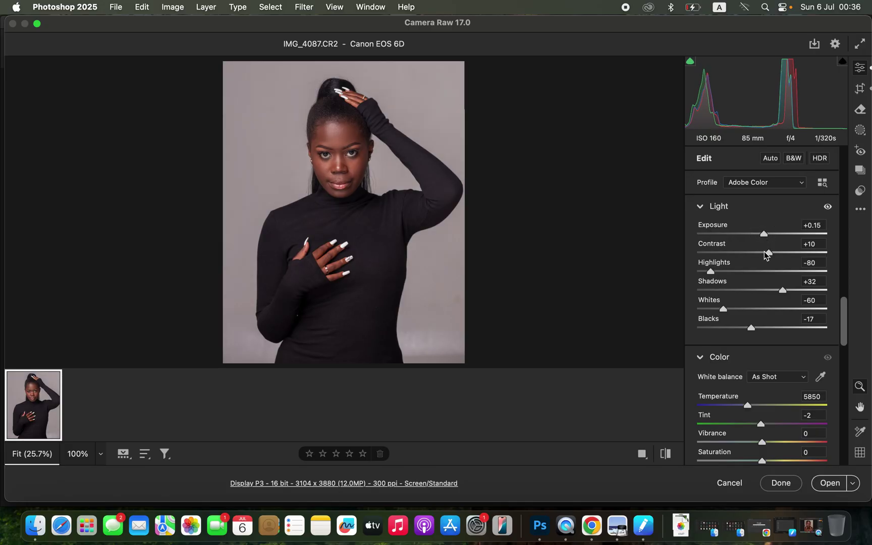
{"action": "left_click", "coordinate": [828, 484]}
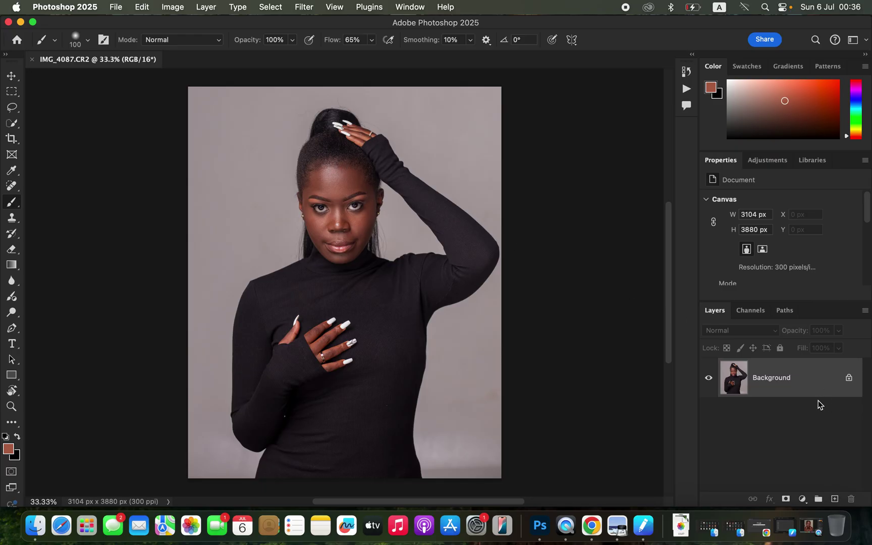
Duplicate the Background layer twice, naming the lower copy "color" and the upper copy "tetxure".
{"action": "left_click_drag", "start_coordinate": [793, 382], "coordinate": [835, 498]}
{"action": "left_click_drag", "start_coordinate": [818, 401], "coordinate": [835, 499]}
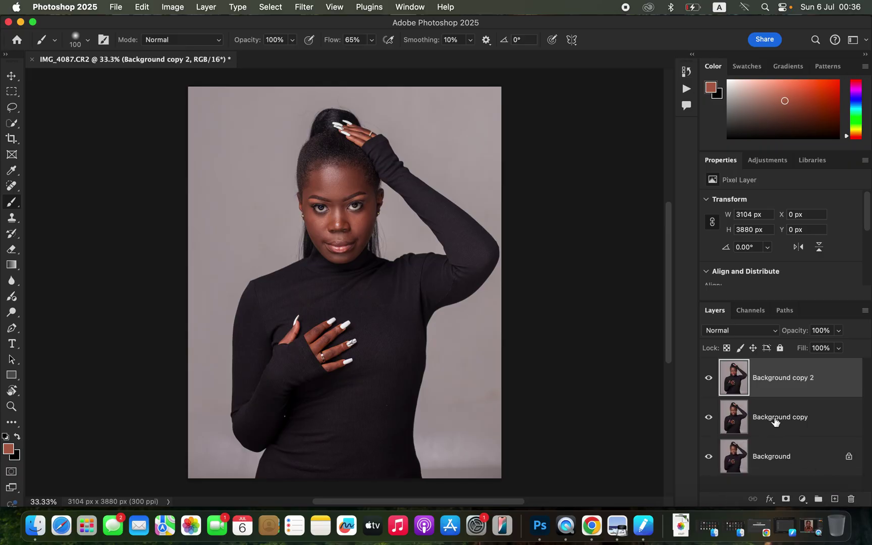
{"action": "double_click", "coordinate": [776, 417]}
{"action": "type", "text": "color"}
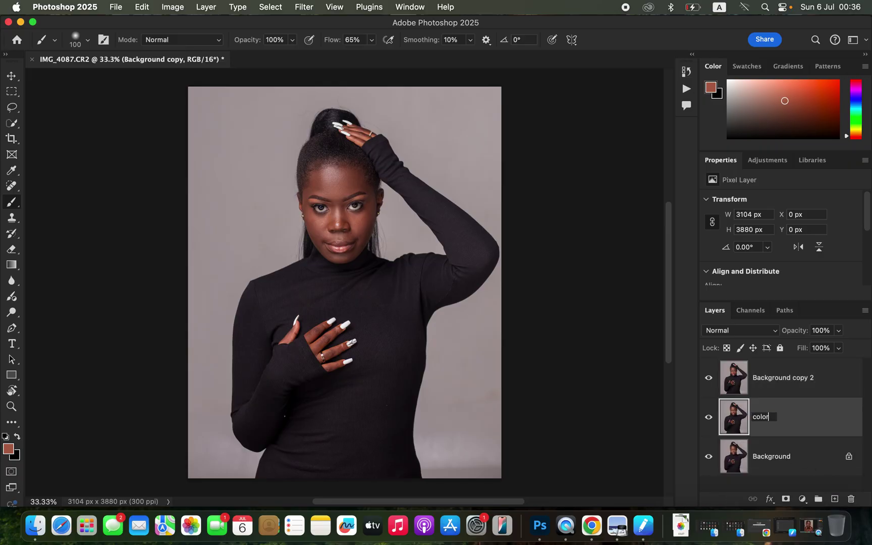
{"action": "key", "text": "Return"}
{"action": "double_click", "coordinate": [779, 379]}
{"action": "type", "text": "tetxure"}
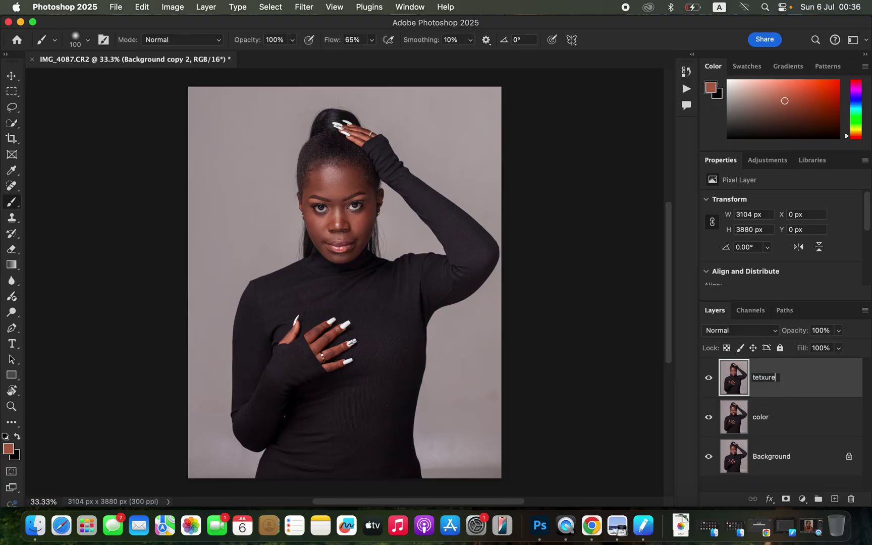
{"action": "key", "text": "Return"}
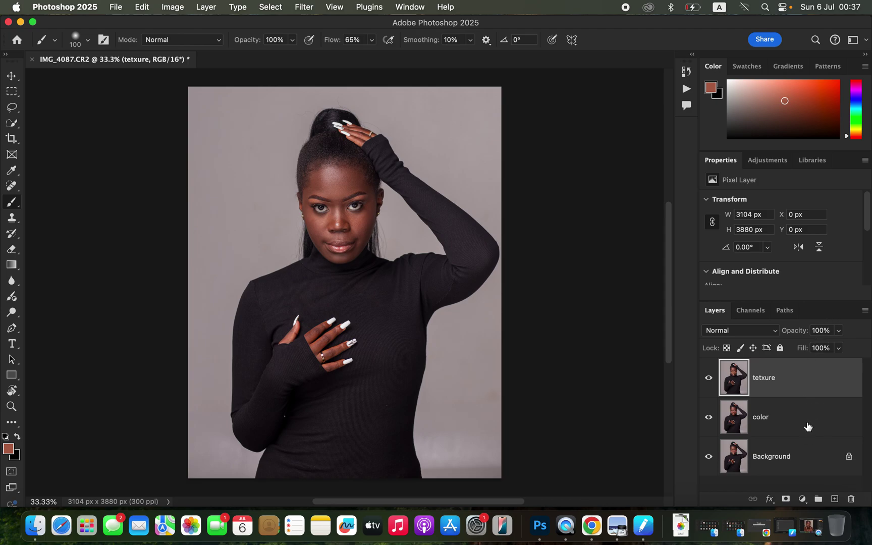
Hide the tetxure layer and apply a Gaussian Blur with a 3.5-pixel radius to the color layer.
{"action": "left_click", "coordinate": [809, 426]}
{"action": "left_click", "coordinate": [709, 385]}
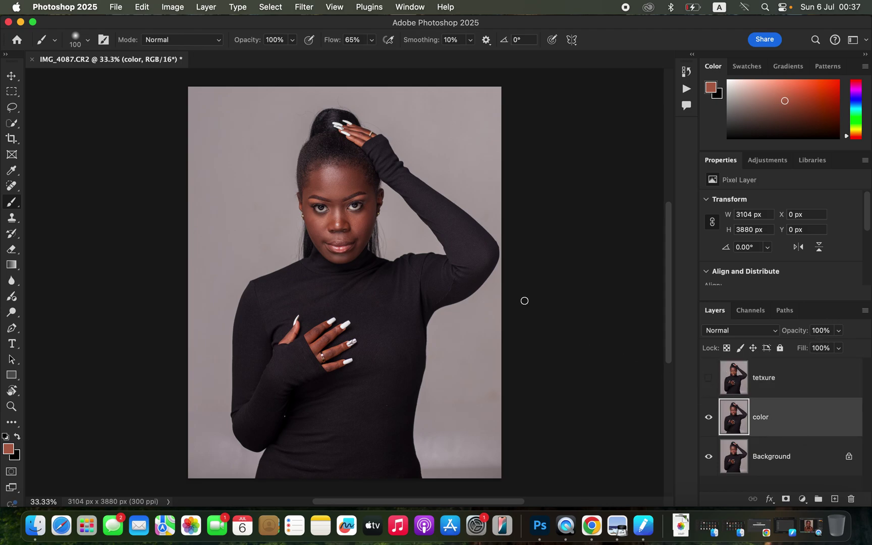
{"action": "left_click", "coordinate": [304, 7]}
{"action": "mouse_move", "coordinate": [327, 149]}
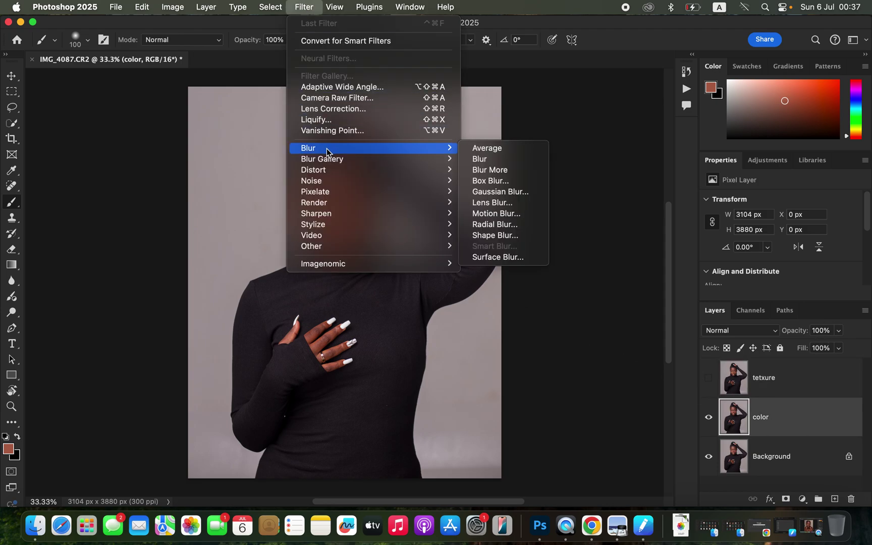
{"action": "left_click", "coordinate": [515, 192]}
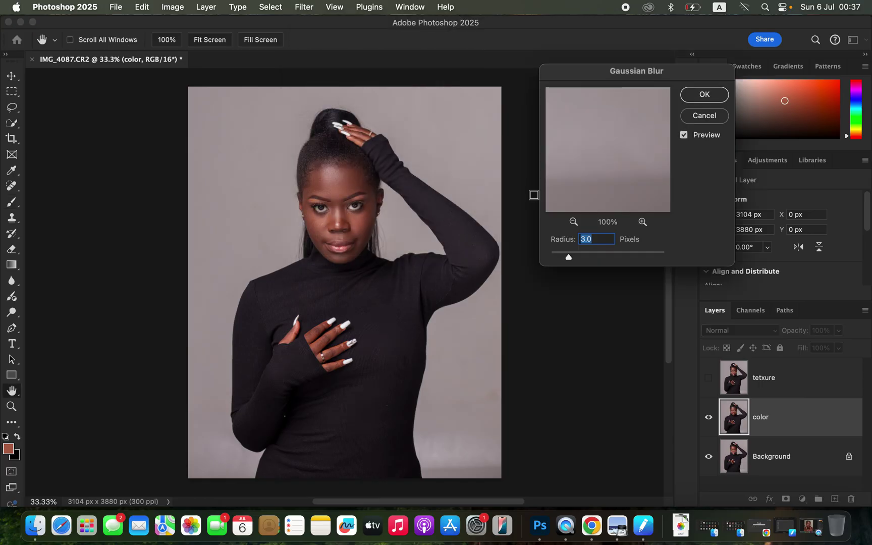
{"action": "left_click_drag", "start_coordinate": [569, 256], "coordinate": [543, 255]}
{"action": "left_click", "coordinate": [331, 189]}
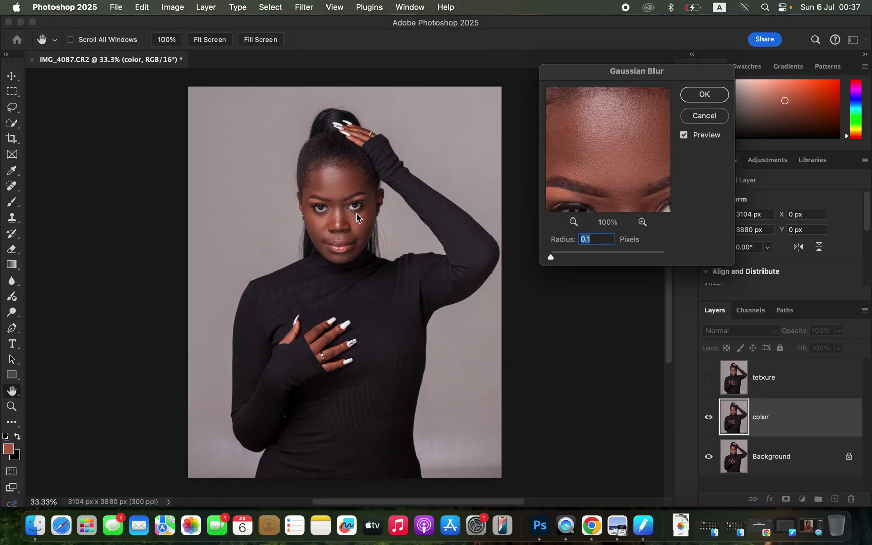
{"action": "left_click", "coordinate": [334, 219]}
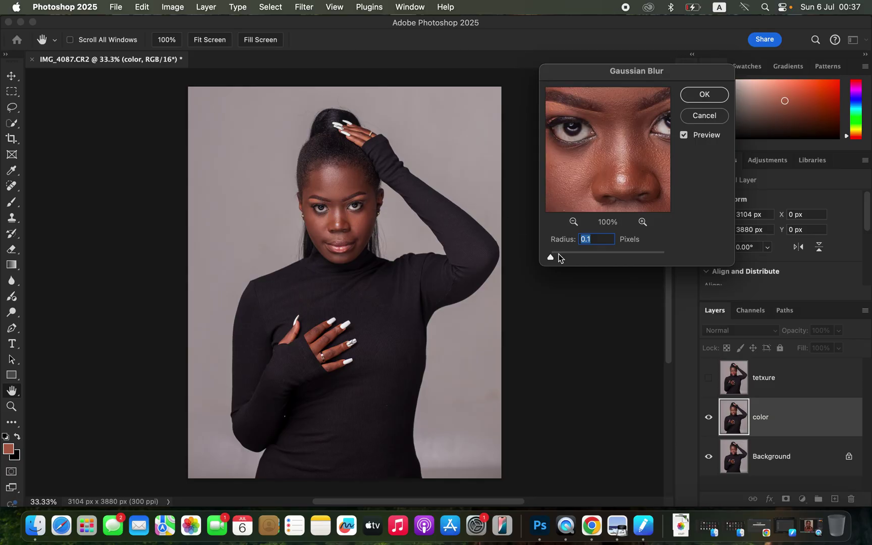
{"action": "left_click_drag", "start_coordinate": [554, 259], "coordinate": [566, 258]}
{"action": "left_click_drag", "start_coordinate": [566, 257], "coordinate": [572, 259]}
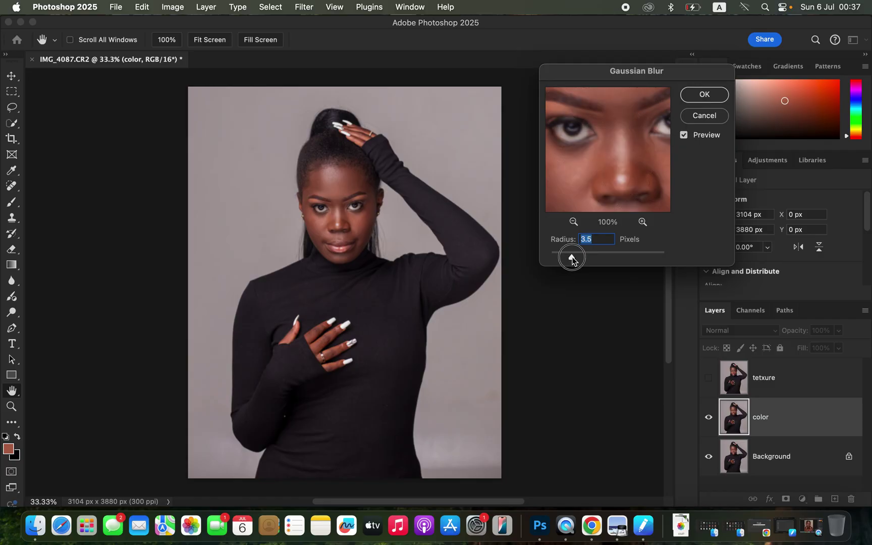
{"action": "left_click_drag", "start_coordinate": [633, 159], "coordinate": [623, 189]}
{"action": "mouse_move", "coordinate": [615, 140]}
{"action": "left_mouse_down"}
{"action": "mouse_move", "coordinate": [616, 181]}
{"action": "mouse_move", "coordinate": [619, 129]}
{"action": "mouse_move", "coordinate": [604, 148]}
{"action": "left_mouse_up"}
{"action": "left_click", "coordinate": [704, 95]}
Show the tetxure layer and use Apply Image with the color layer, RGB channel inverted, Add blending, scale 2 and offset 0.
{"action": "left_click", "coordinate": [794, 384]}
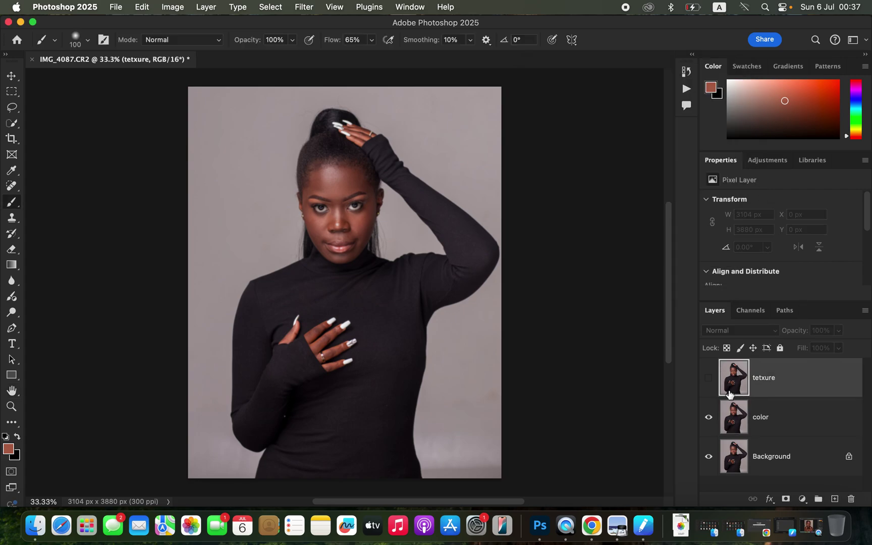
{"action": "left_click", "coordinate": [709, 378]}
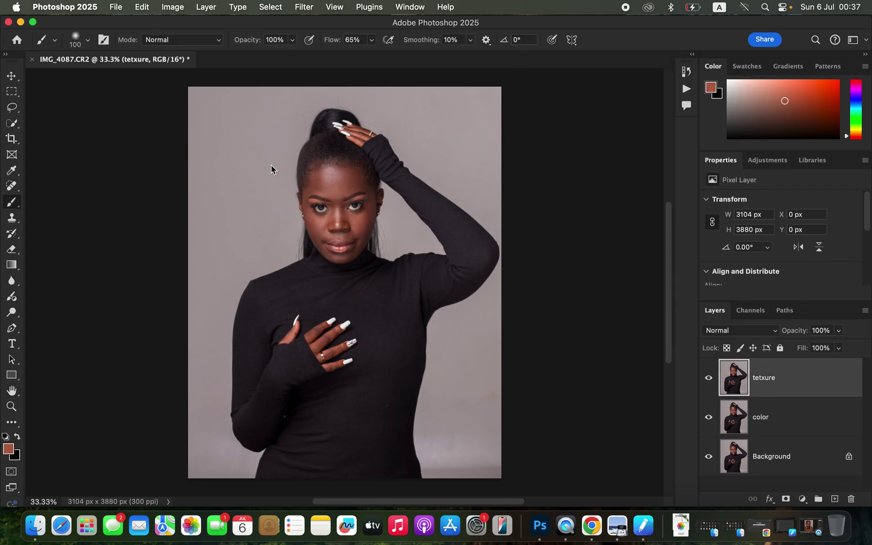
{"action": "left_click", "coordinate": [173, 7]}
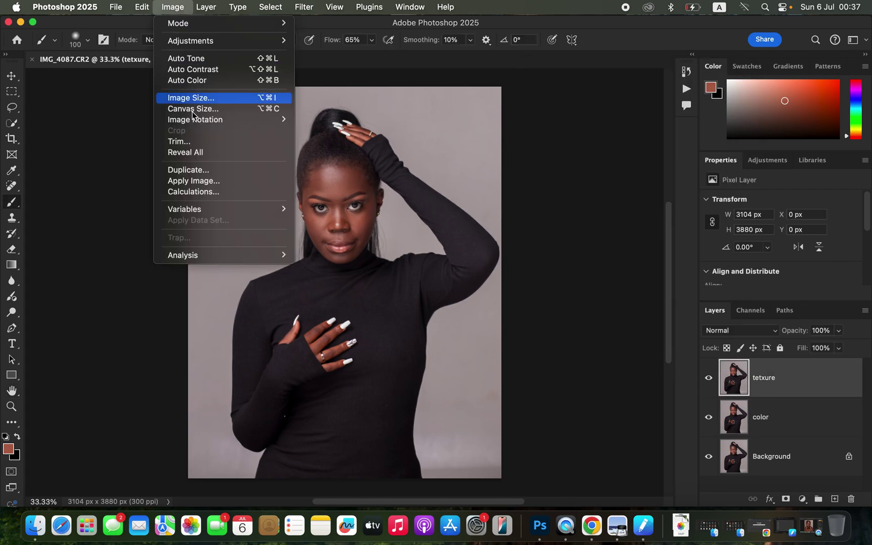
{"action": "left_click", "coordinate": [209, 181]}
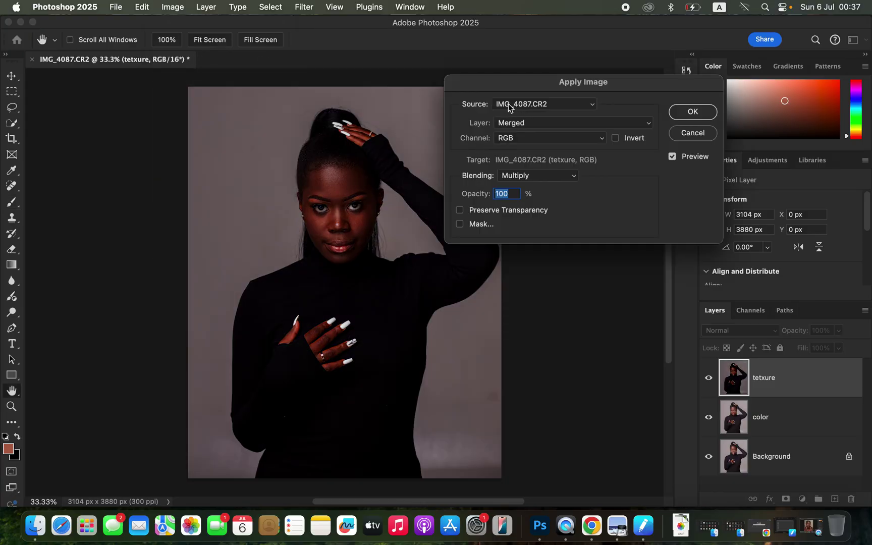
{"action": "left_click", "coordinate": [536, 125]}
{"action": "left_click", "coordinate": [535, 156]}
{"action": "left_click", "coordinate": [530, 138]}
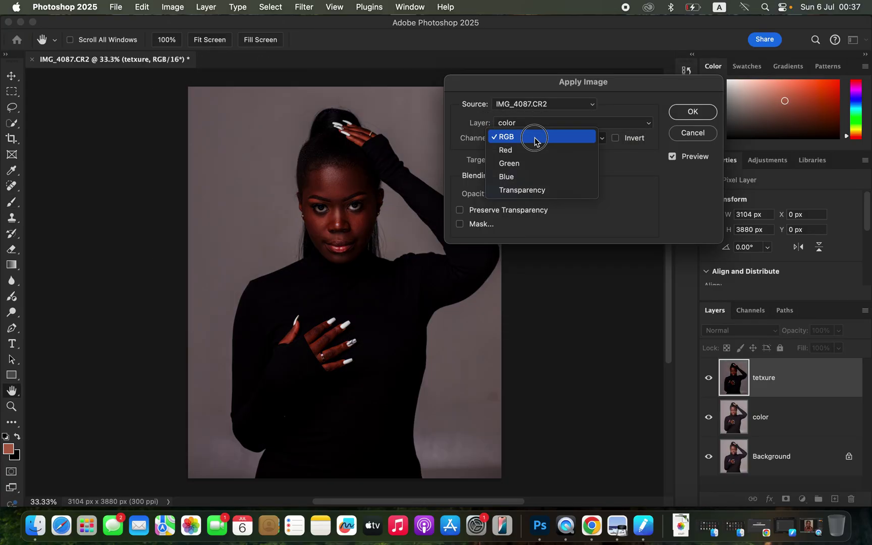
{"action": "left_click", "coordinate": [537, 139]}
{"action": "left_click", "coordinate": [523, 176]}
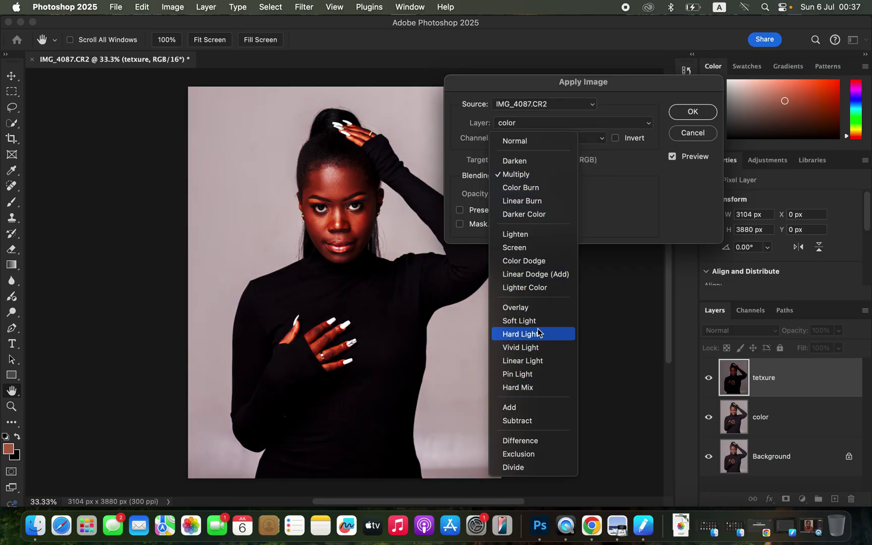
{"action": "left_click", "coordinate": [538, 408]}
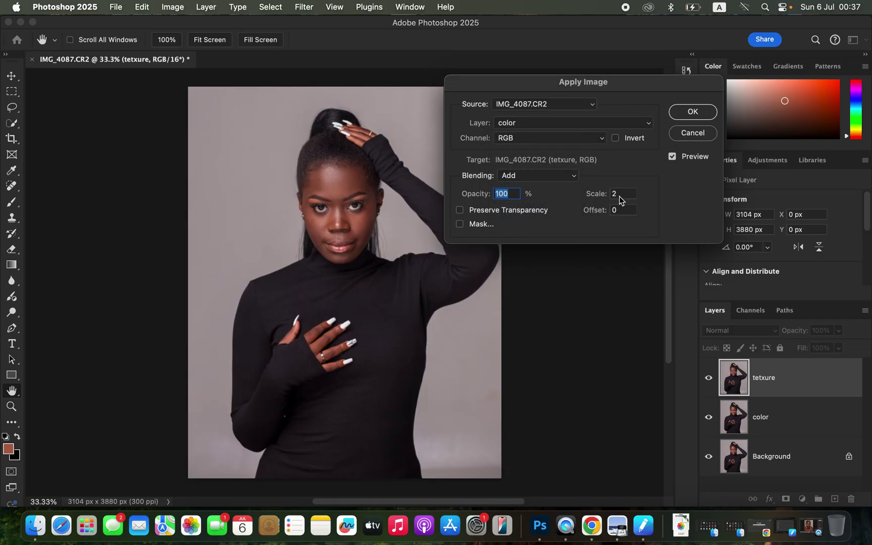
{"action": "left_click", "coordinate": [616, 138]}
{"action": "left_click", "coordinate": [683, 112]}
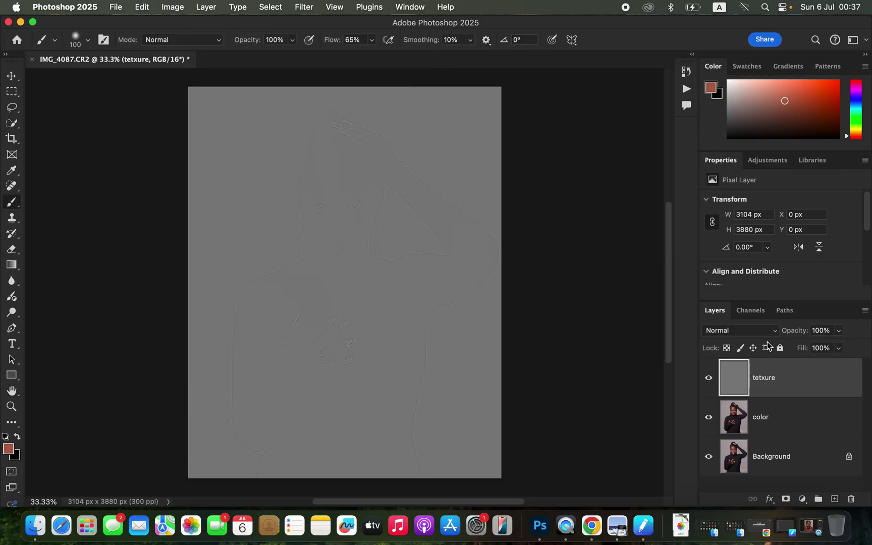
Set the tetxure layer's blend mode to Linear Light and group it with the color layer.
{"action": "left_click", "coordinate": [745, 331]}
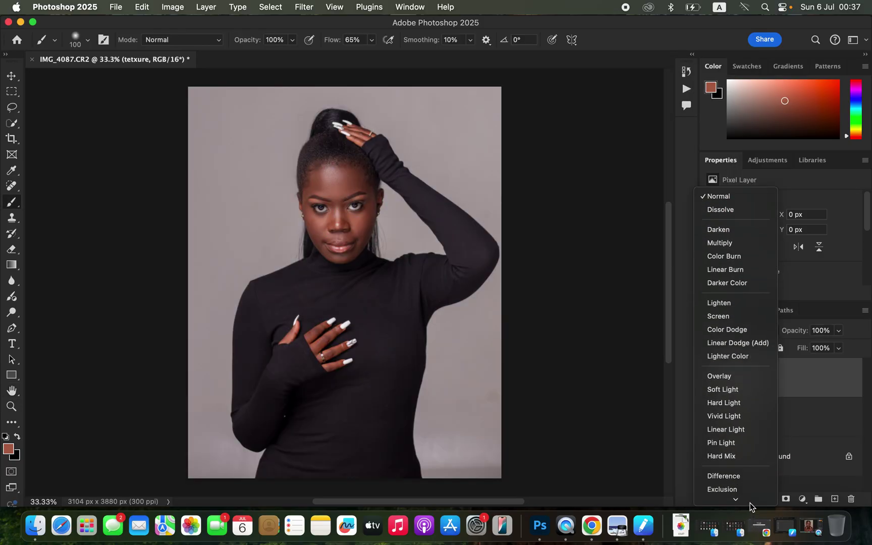
{"action": "left_click", "coordinate": [741, 403]}
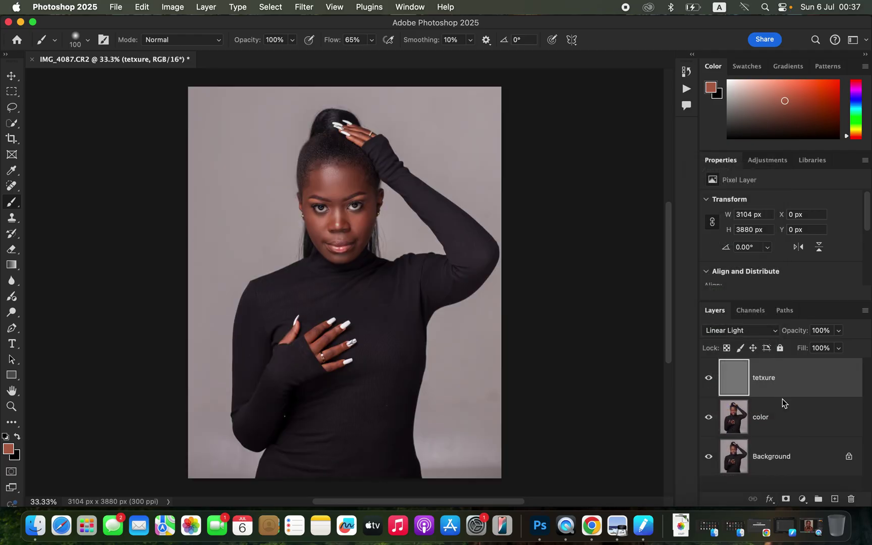
{"action": "left_click", "coordinate": [800, 424], "text": "shift"}
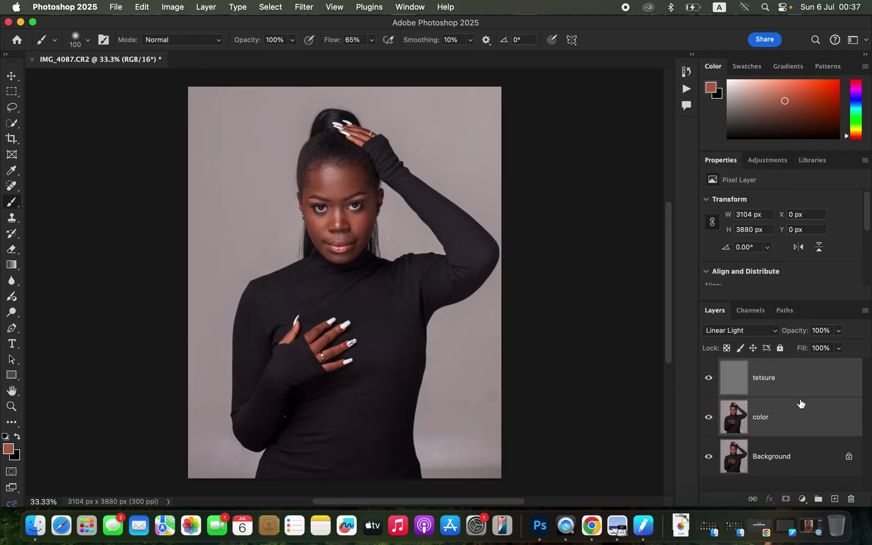
{"action": "left_click_drag", "start_coordinate": [810, 389], "coordinate": [819, 499]}
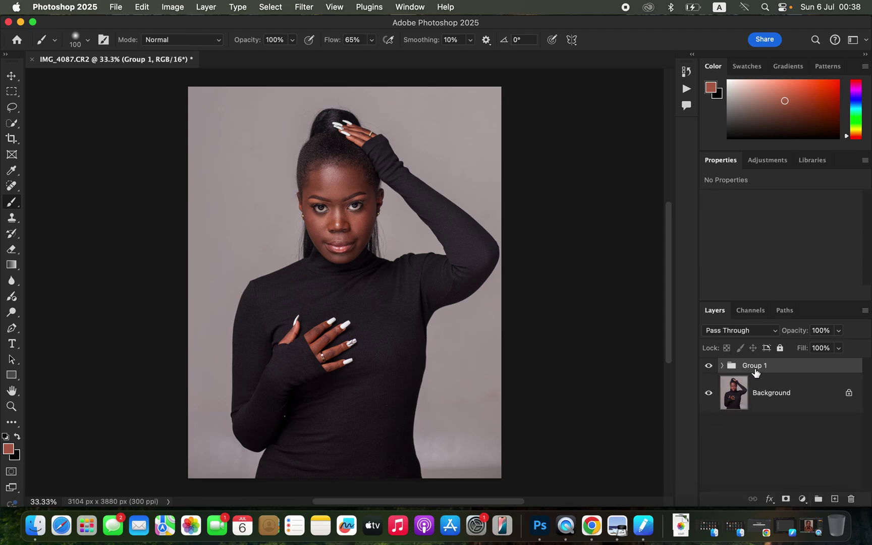
Expand the group, make the color layer active and hide the tetxure layer above it.
{"action": "left_click", "coordinate": [723, 366]}
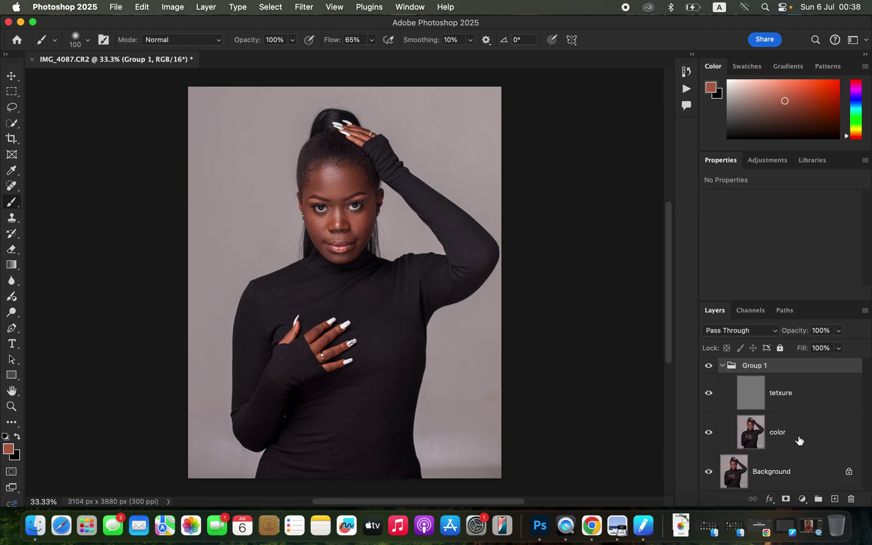
{"action": "left_click", "coordinate": [798, 438]}
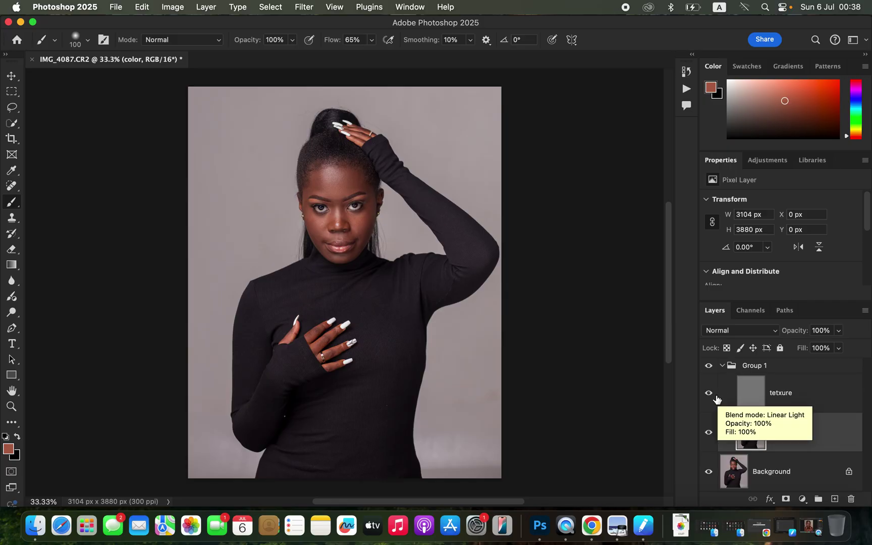
{"action": "left_click", "coordinate": [709, 393]}
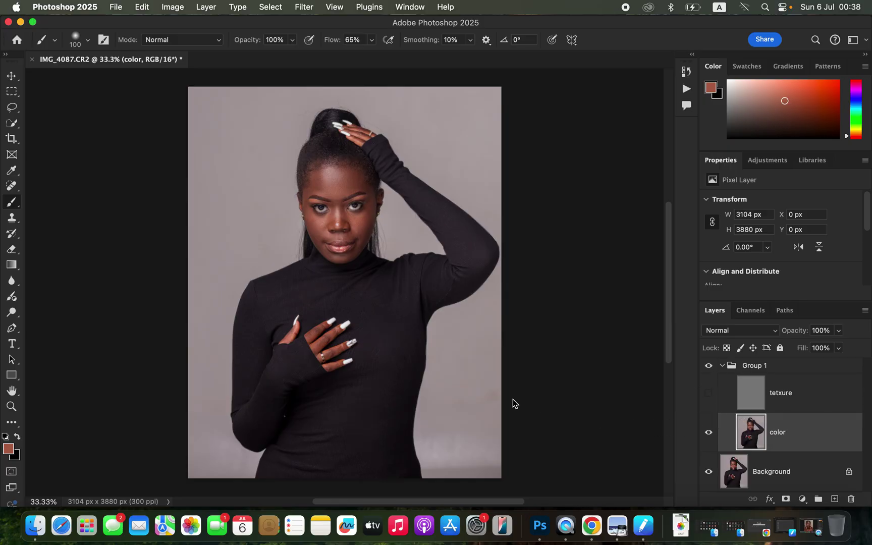
Switch to the Mixer Brush with a soft round tip at 0% hardness.
{"action": "right_click", "coordinate": [13, 203]}
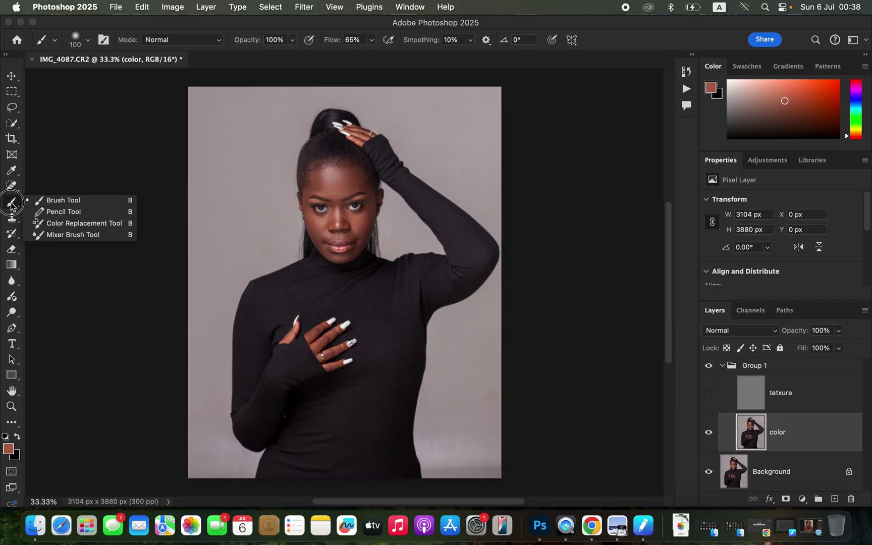
{"action": "left_click", "coordinate": [68, 236]}
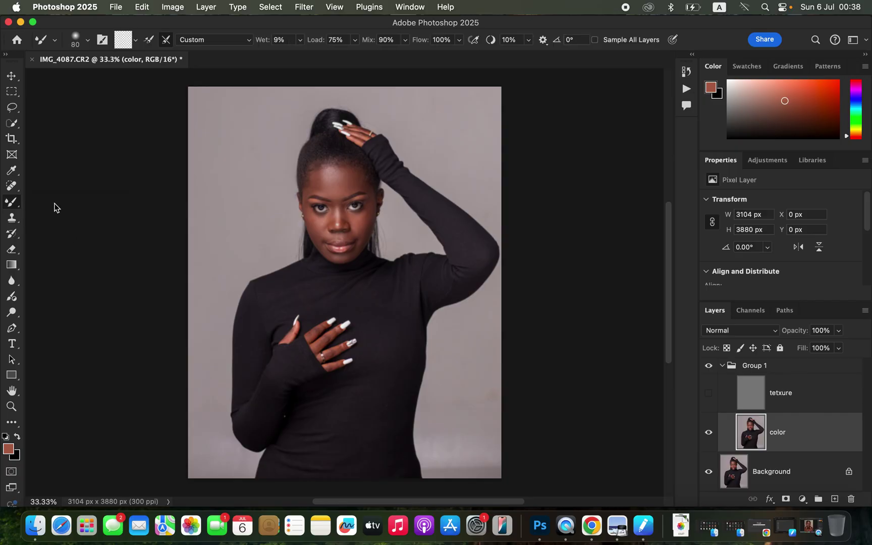
{"action": "left_click", "coordinate": [87, 42]}
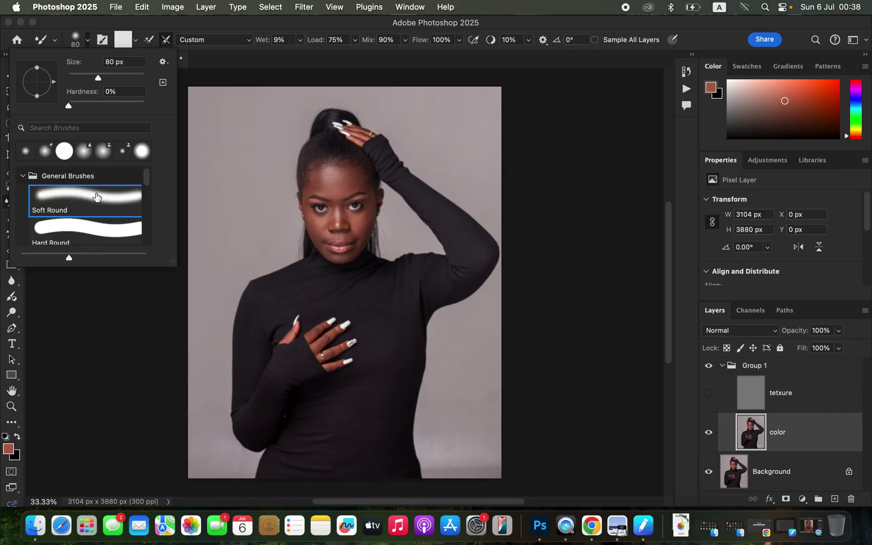
{"action": "left_click", "coordinate": [135, 40]}
{"action": "left_click", "coordinate": [144, 67]}
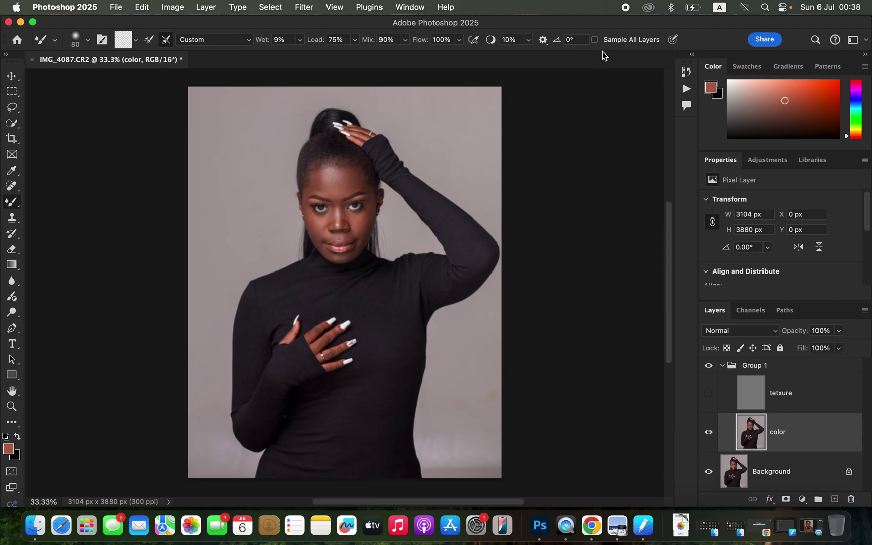
Smooth the forehead skin on the color layer with the Mixer Brush enlarged to 175 px.
{"action": "key", "text": "super+equal"}
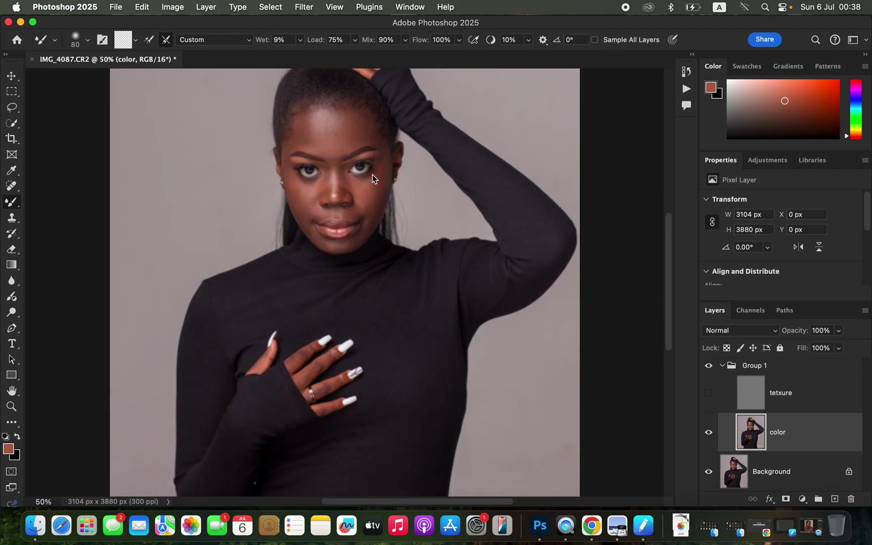
{"action": "key", "text": "bracketright"}
{"action": "key", "text": "bracketright"}
{"action": "key", "text": "bracketright"}
{"action": "key", "text": "bracketright"}
{"action": "key", "text": "bracketright"}
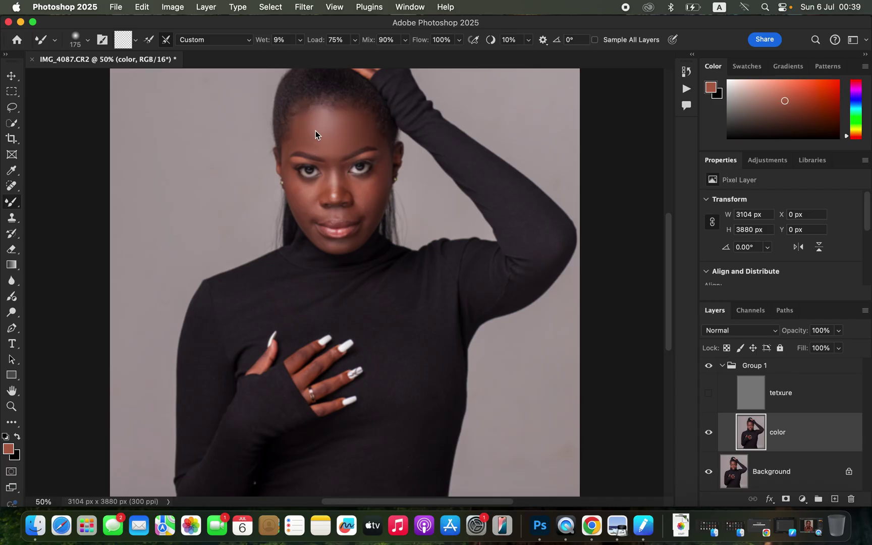
Blend the skin of both cheeks and around the mouth on the color layer with a smaller Mixer Brush.
{"action": "key", "text": "bracketleft"}
{"action": "key", "text": "bracketleft"}
{"action": "key", "text": "bracketleft"}
{"action": "mouse_move", "coordinate": [361, 186]}
{"action": "left_mouse_down"}
{"action": "mouse_move", "coordinate": [361, 194]}
{"action": "mouse_move", "coordinate": [366, 186]}
{"action": "mouse_move", "coordinate": [360, 193]}
{"action": "mouse_move", "coordinate": [380, 193]}
{"action": "mouse_move", "coordinate": [382, 179]}
{"action": "mouse_move", "coordinate": [370, 205]}
{"action": "left_mouse_up"}
{"action": "mouse_move", "coordinate": [298, 197]}
{"action": "left_mouse_down"}
{"action": "mouse_move", "coordinate": [291, 180]}
{"action": "mouse_move", "coordinate": [310, 193]}
{"action": "mouse_move", "coordinate": [296, 202]}
{"action": "mouse_move", "coordinate": [293, 186]}
{"action": "mouse_move", "coordinate": [306, 211]}
{"action": "mouse_move", "coordinate": [317, 189]}
{"action": "mouse_move", "coordinate": [297, 186]}
{"action": "mouse_move", "coordinate": [289, 173]}
{"action": "mouse_move", "coordinate": [309, 219]}
{"action": "left_mouse_up"}
{"action": "mouse_move", "coordinate": [318, 237]}
{"action": "left_mouse_down"}
{"action": "mouse_move", "coordinate": [350, 244]}
{"action": "mouse_move", "coordinate": [325, 244]}
{"action": "mouse_move", "coordinate": [347, 243]}
{"action": "mouse_move", "coordinate": [312, 229]}
{"action": "mouse_move", "coordinate": [319, 240]}
{"action": "mouse_move", "coordinate": [365, 233]}
{"action": "mouse_move", "coordinate": [354, 211]}
{"action": "mouse_move", "coordinate": [347, 215]}
{"action": "mouse_move", "coordinate": [360, 210]}
{"action": "mouse_move", "coordinate": [320, 212]}
{"action": "left_mouse_up"}
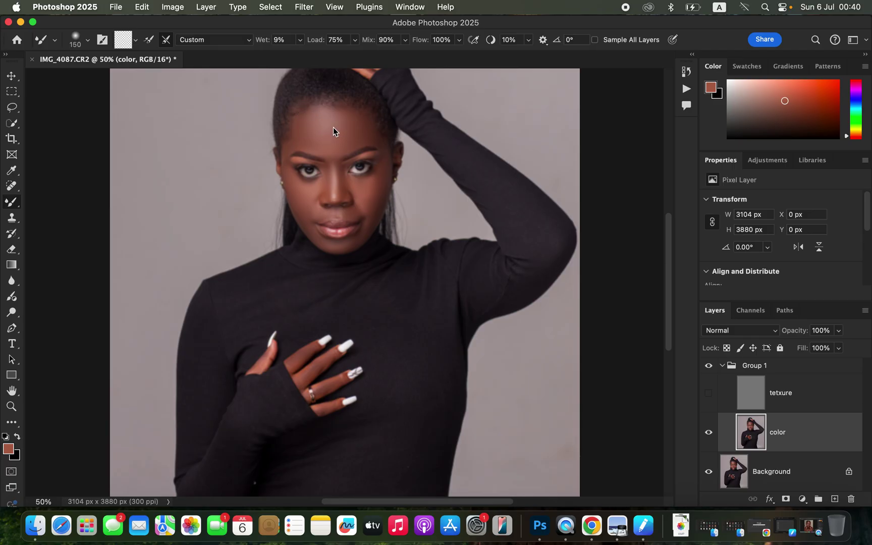
Smooth the raised hand's skin with the Mixer Brush at 80 px and compare the retouch by toggling Group 1 with the tetxure layer shown.
{"action": "left_click", "coordinate": [710, 397]}
{"action": "left_click_drag", "start_coordinate": [670, 316], "coordinate": [619, 285]}
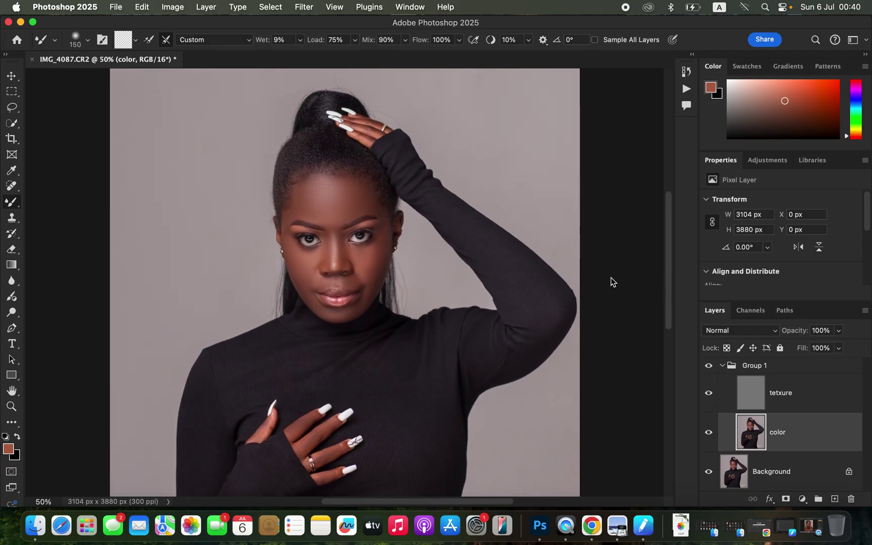
{"action": "mouse_move", "coordinate": [362, 131]}
{"action": "left_mouse_down"}
{"action": "mouse_move", "coordinate": [374, 130]}
{"action": "mouse_move", "coordinate": [370, 123]}
{"action": "left_mouse_up"}
{"action": "left_click", "coordinate": [709, 393]}
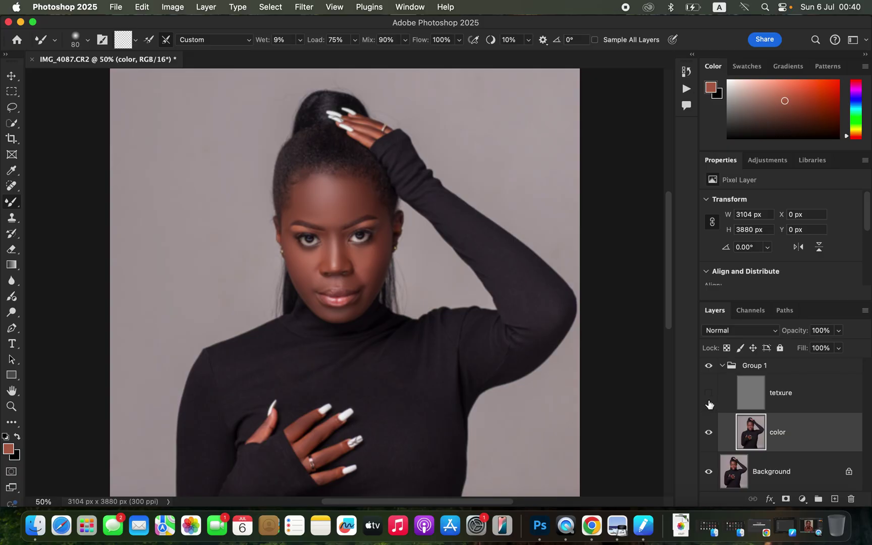
{"action": "left_click", "coordinate": [709, 365]}
{"action": "left_click", "coordinate": [709, 365]}
{"action": "left_click", "coordinate": [708, 366]}
{"action": "left_click", "coordinate": [709, 365]}
Make the tetxure layer active and set up the Clone Stamp with a soft round tip at 0% hardness, sampling the current layer.
{"action": "left_click", "coordinate": [797, 402]}
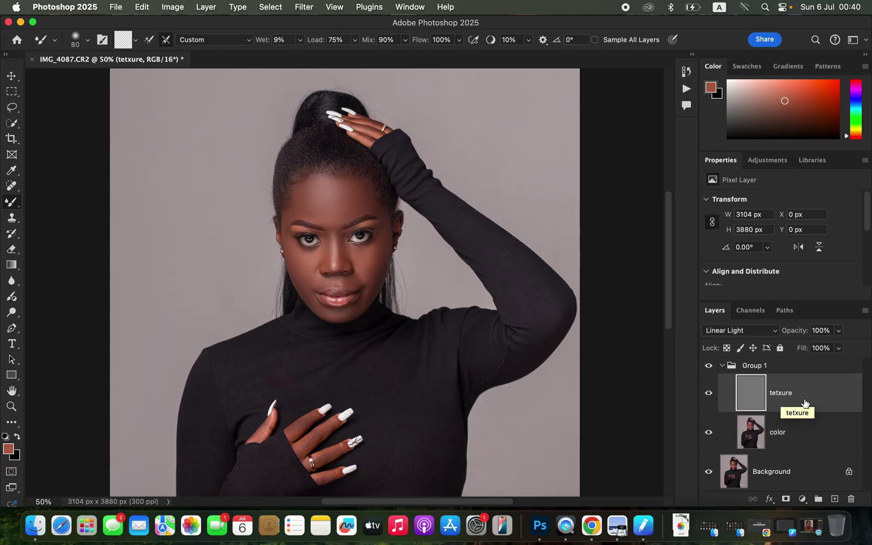
{"action": "left_click", "coordinate": [13, 218]}
{"action": "left_click", "coordinate": [88, 40]}
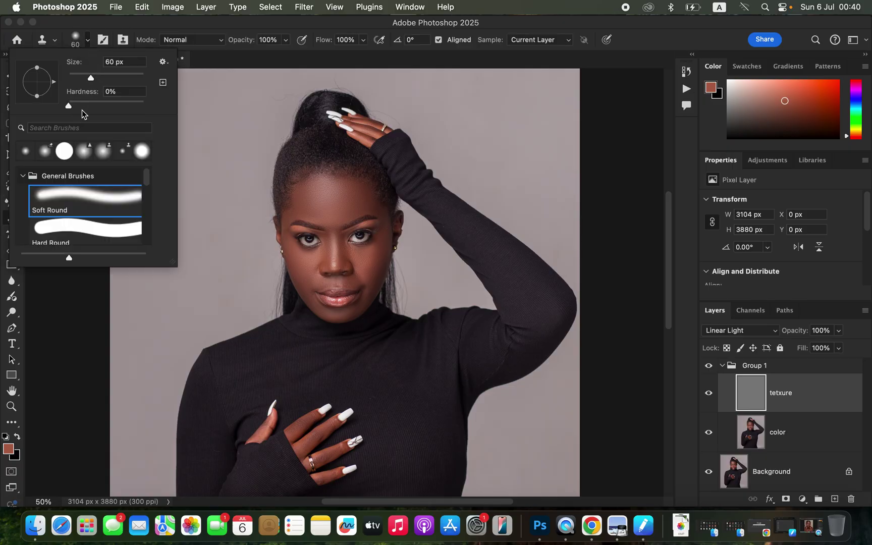
{"action": "left_click", "coordinate": [184, 30]}
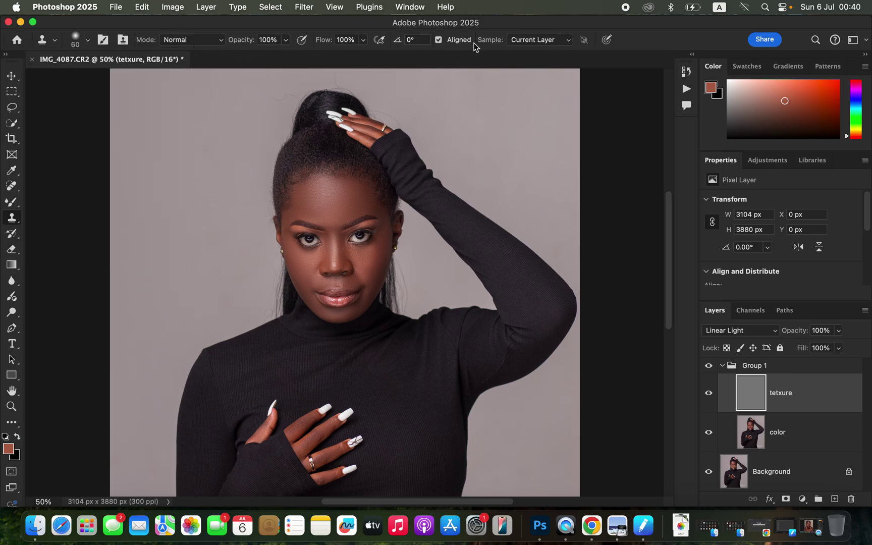
{"action": "left_click", "coordinate": [531, 41]}
{"action": "left_click", "coordinate": [531, 44]}
Clone clean skin texture over the bumps on the cheeks and chin with the Clone Stamp at 20 px, using 35 px for the forehead.
{"action": "key", "text": "super+equal"}
{"action": "key", "text": "super+equal"}
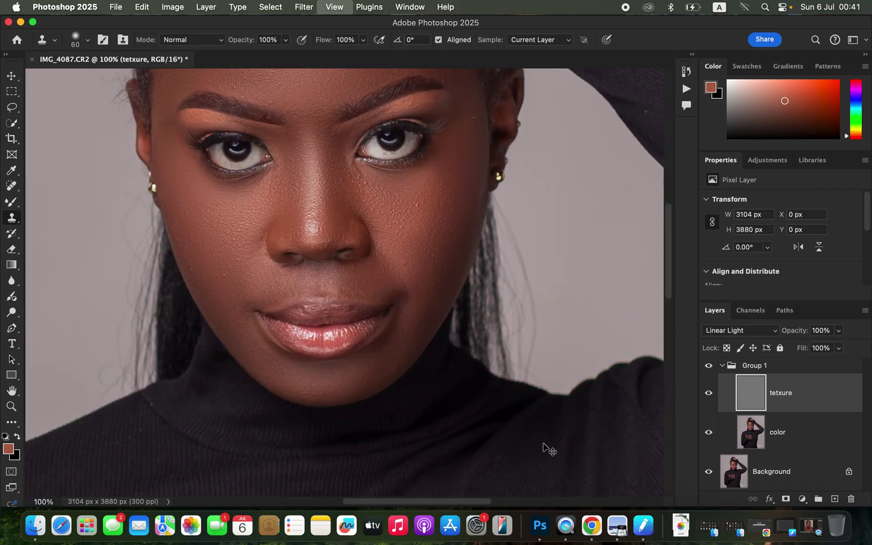
{"action": "key", "text": "bracketleft"}
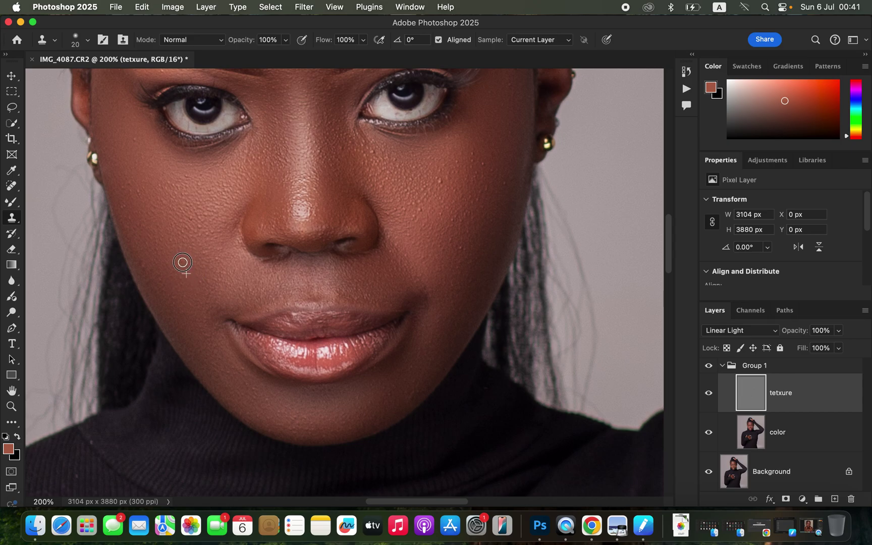
{"action": "left_click_drag", "start_coordinate": [414, 218], "coordinate": [420, 216]}
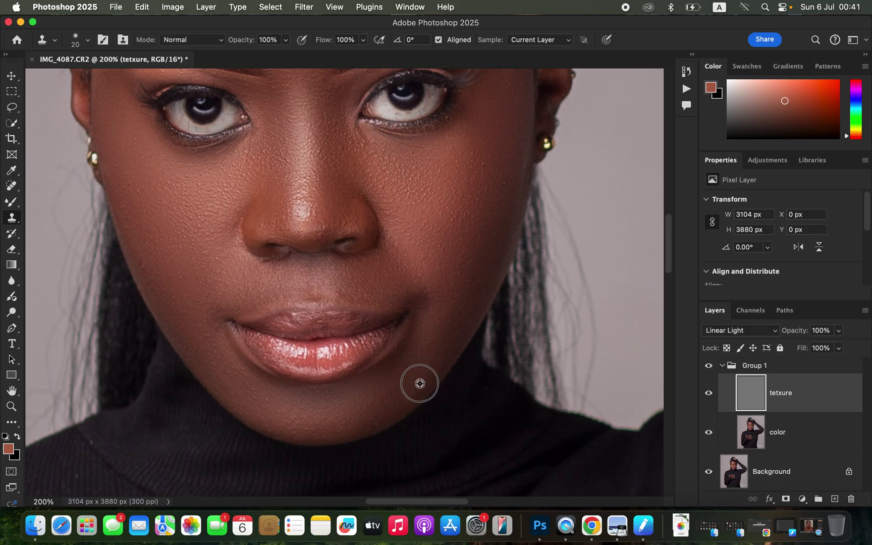
{"action": "left_click", "coordinate": [402, 384]}
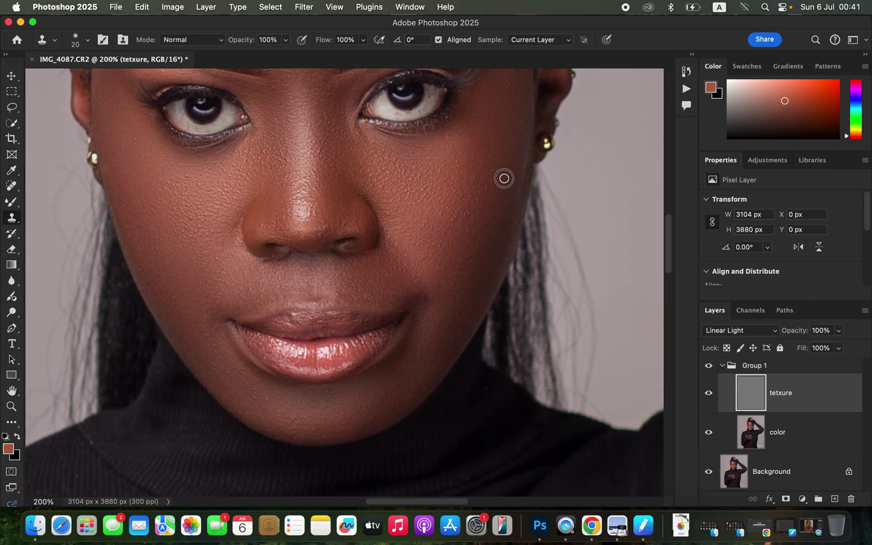
{"action": "scroll", "coordinate": [434, 248], "scroll_direction": "up", "scroll_amount": 10}
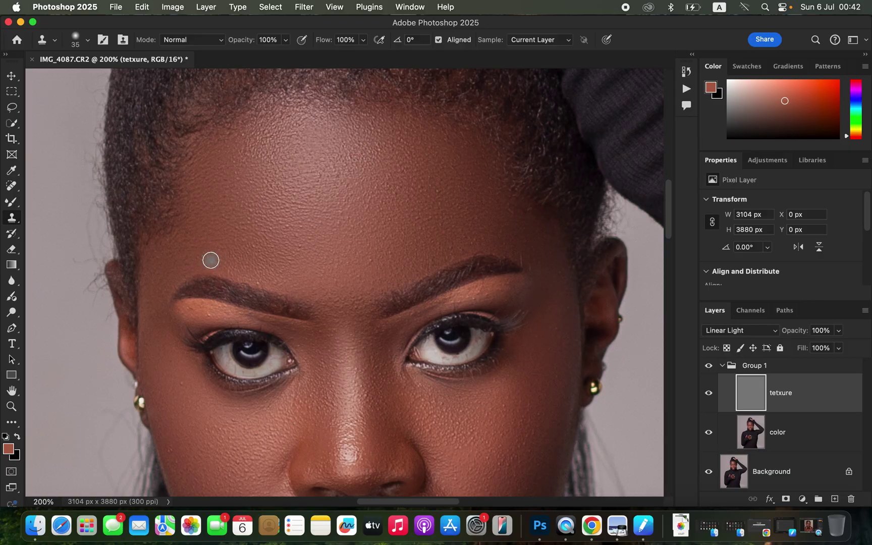
Collapse Group 1 and stamp all visible layers into a new layer above it.
{"action": "key", "text": "super+minus"}
{"action": "key", "text": "super+minus"}
{"action": "key", "text": "super+minus"}
{"action": "key", "text": "super+minus"}
{"action": "key", "text": "super+minus"}
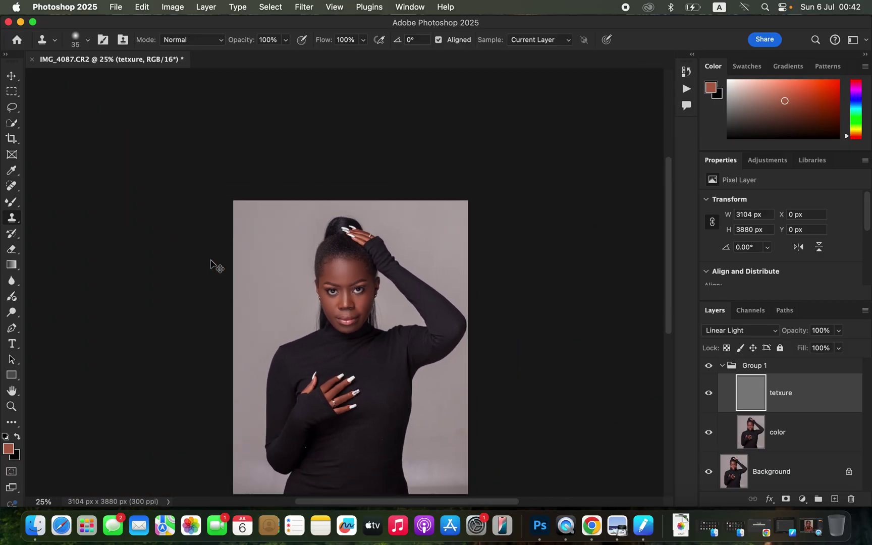
{"action": "left_click", "coordinate": [722, 366]}
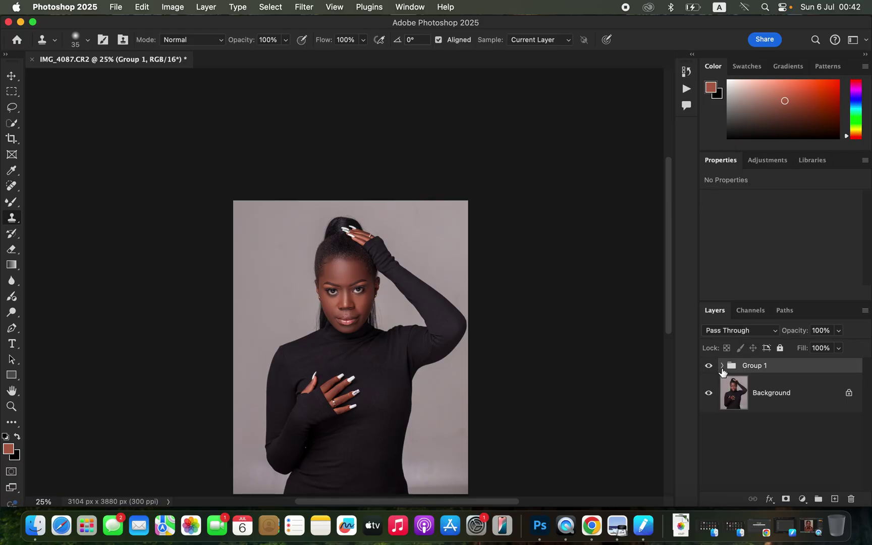
{"action": "left_click", "coordinate": [710, 372]}
{"action": "key", "text": "super+plus"}
{"action": "scroll", "coordinate": [431, 349], "scroll_direction": "down", "scroll_amount": 5}
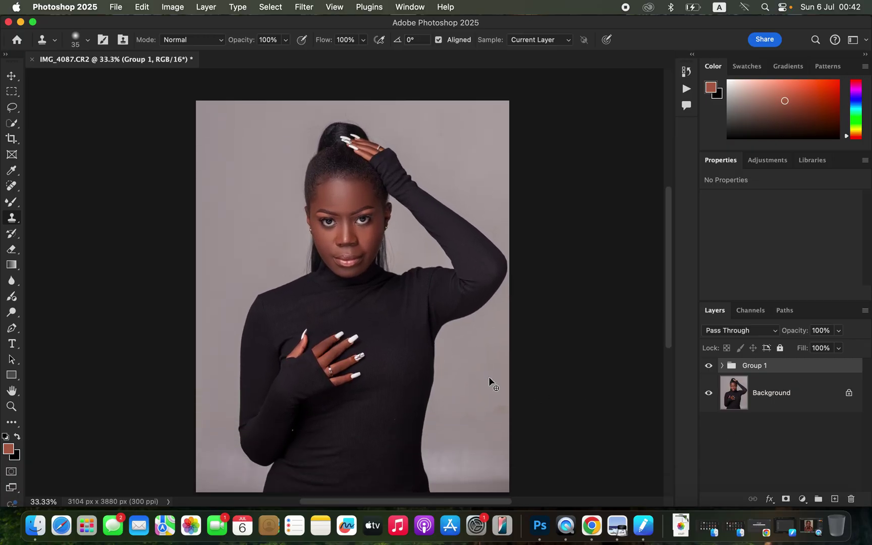
{"action": "key", "text": "super+alt+shift+e"}
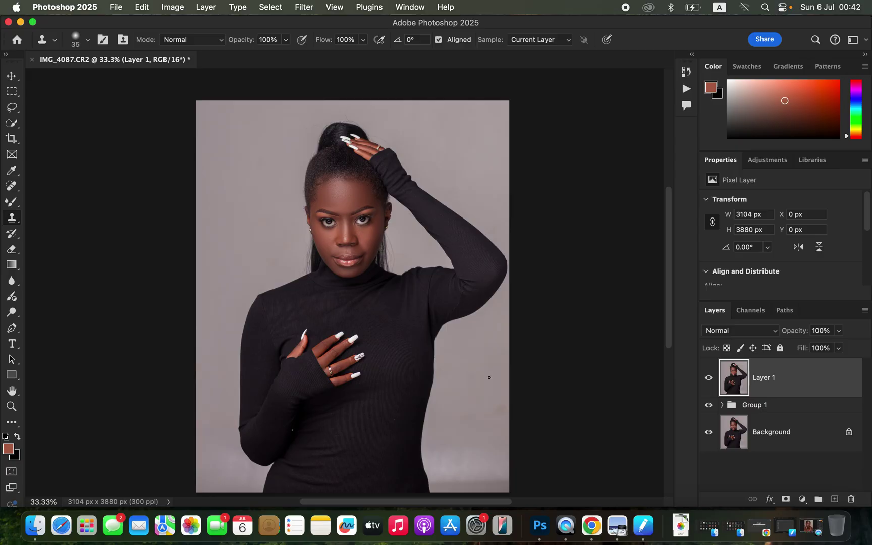
Select the subject and add an empty layer above the stamped copy with the Color blend mode.
{"action": "left_click", "coordinate": [276, 13]}
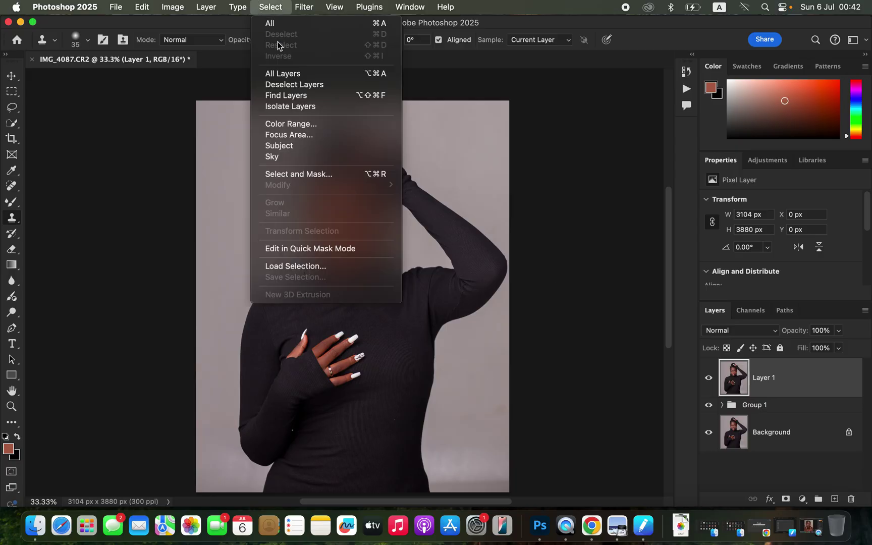
{"action": "left_click", "coordinate": [298, 146]}
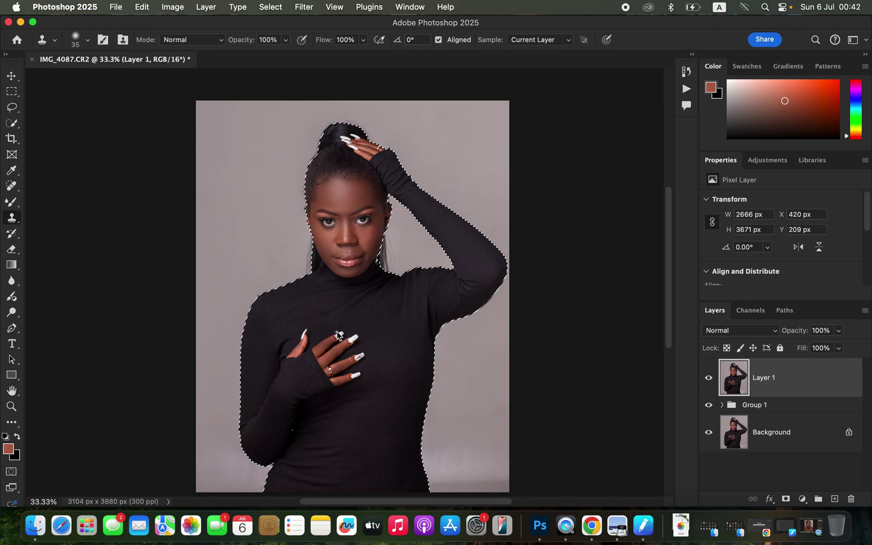
{"action": "left_click", "coordinate": [835, 499]}
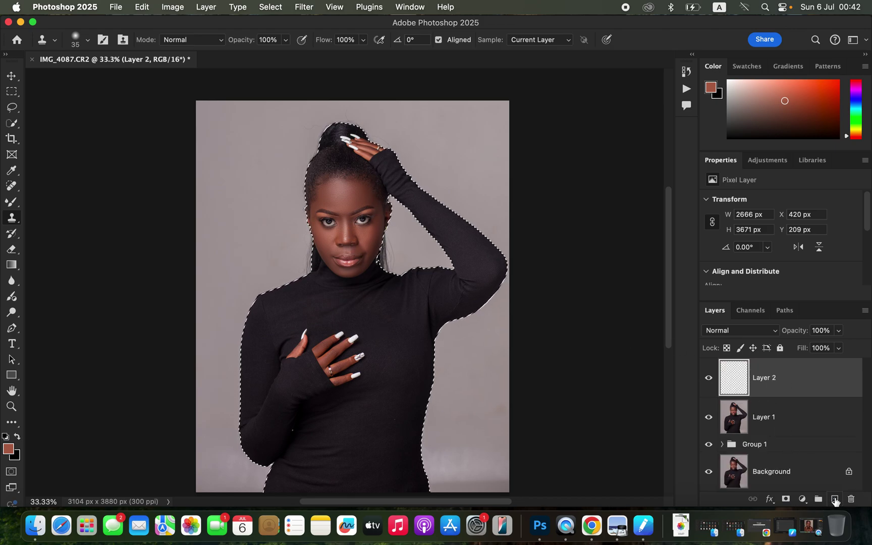
{"action": "left_click", "coordinate": [745, 330]}
{"action": "mouse_move", "coordinate": [752, 498]}
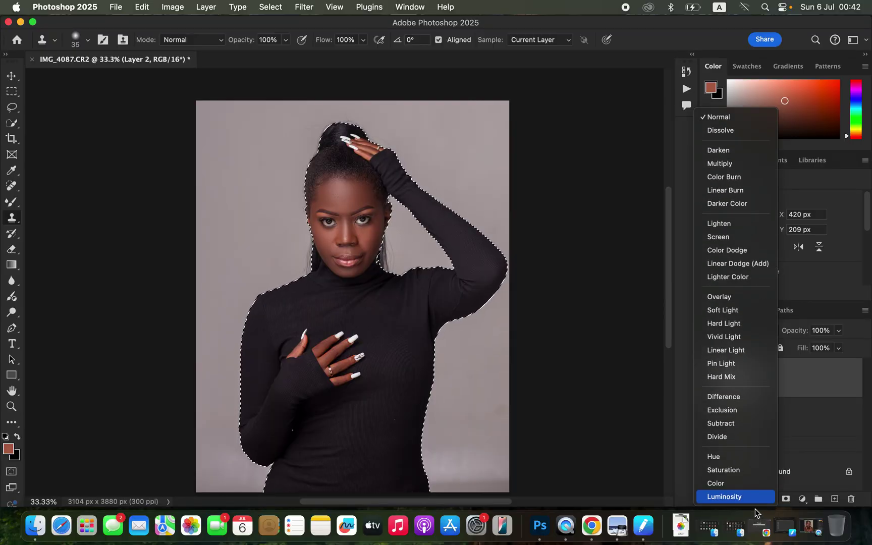
{"action": "left_click", "coordinate": [742, 483]}
Switch to the Brush tool with a soft round tip at 0% hardness and set its flow to 100%.
{"action": "left_click_drag", "start_coordinate": [11, 201], "coordinate": [66, 197]}
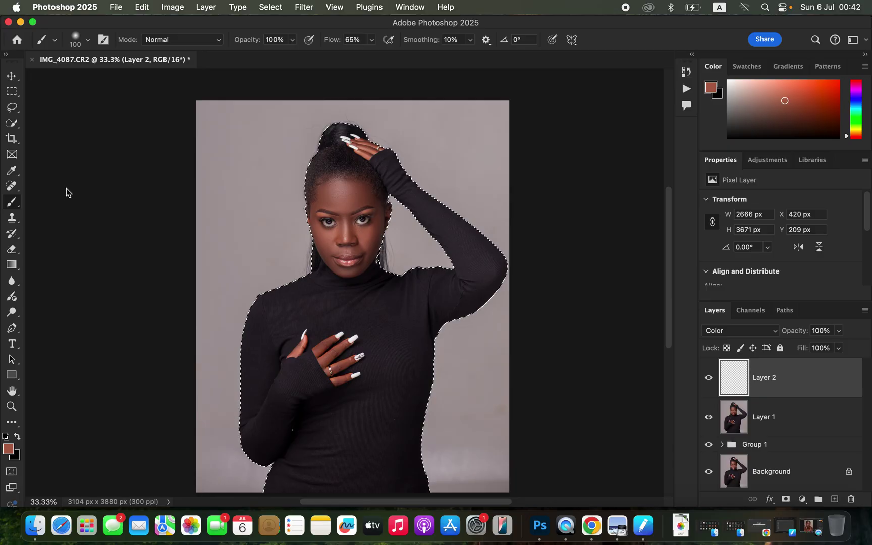
{"action": "left_click", "coordinate": [88, 41]}
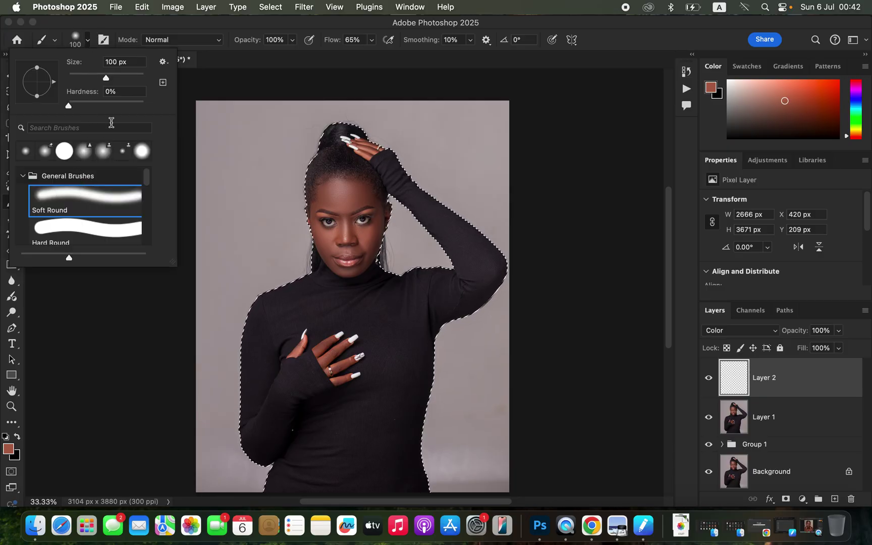
{"action": "left_click", "coordinate": [179, 34]}
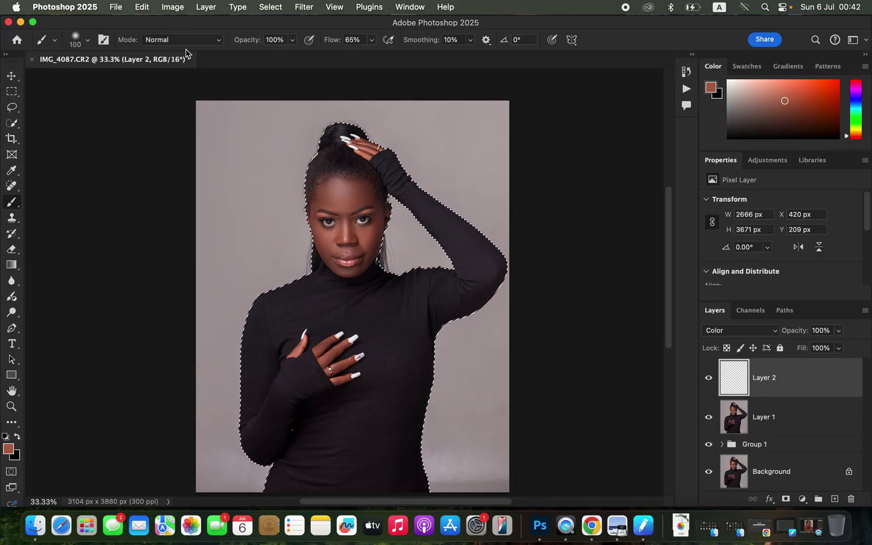
{"action": "left_click", "coordinate": [372, 40]}
{"action": "left_click_drag", "start_coordinate": [370, 54], "coordinate": [391, 54]}
{"action": "left_click", "coordinate": [454, 107]}
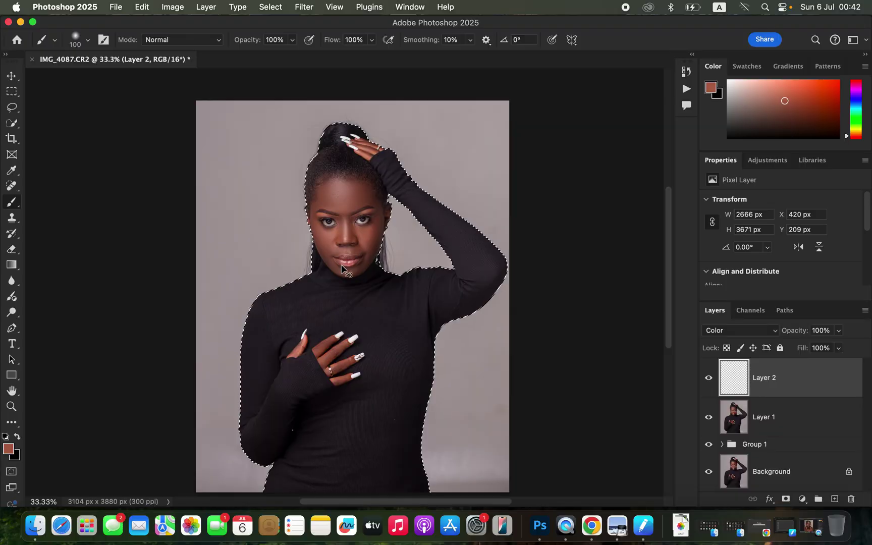
Sample a warm skin tone from the nose as the foreground color.
{"action": "key", "text": "super+equal"}
{"action": "key", "text": "super+equal"}
{"action": "key", "text": "super+equal"}
{"action": "scroll", "coordinate": [342, 265], "scroll_direction": "up", "scroll_amount": 10}
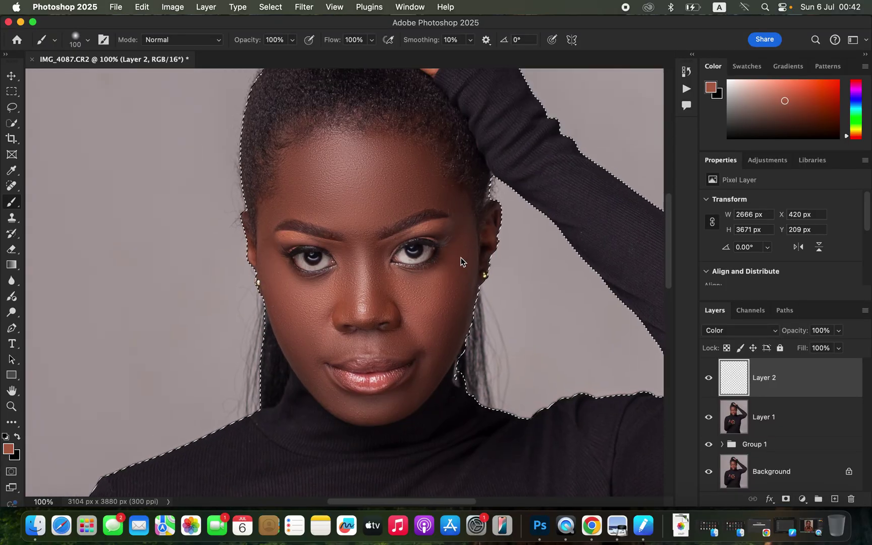
{"action": "left_click", "coordinate": [377, 298], "text": "alt"}
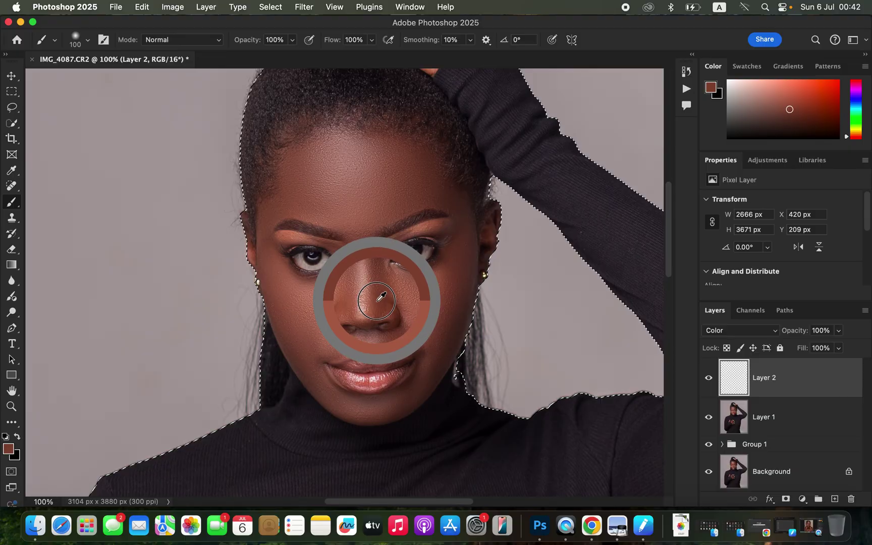
{"action": "left_click", "coordinate": [378, 303], "text": "alt"}
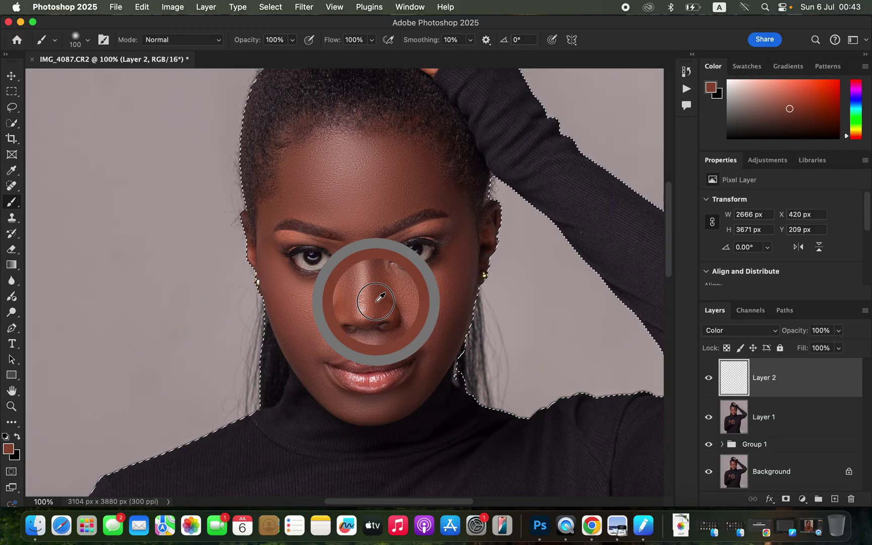
{"action": "left_click", "coordinate": [349, 308], "text": "alt"}
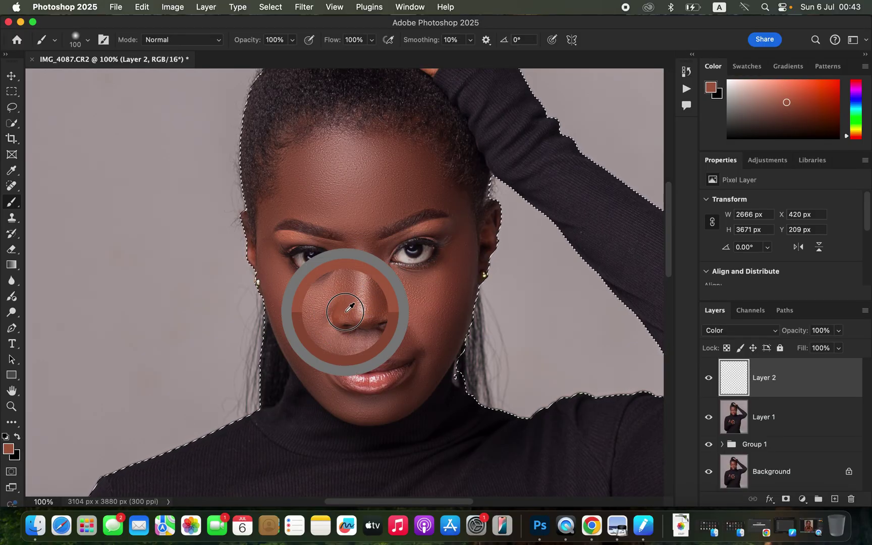
{"action": "left_click", "coordinate": [349, 308], "text": "alt"}
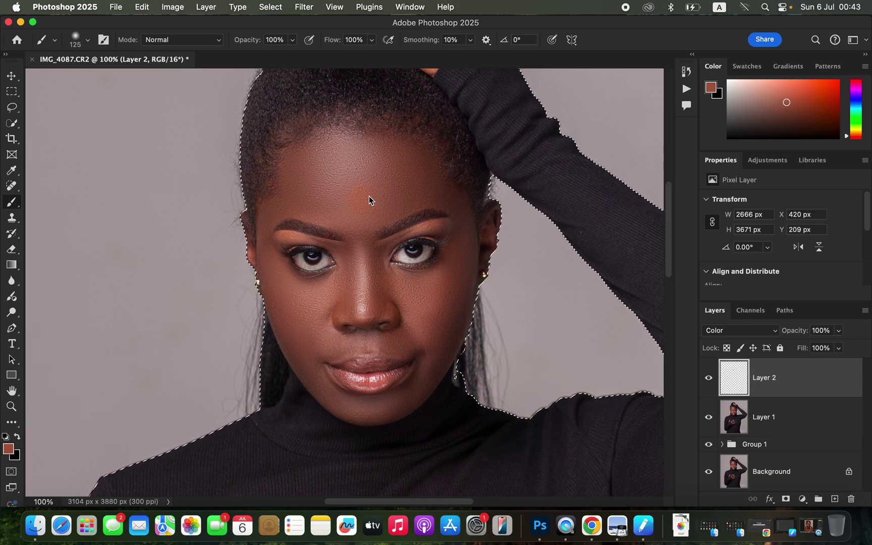
Enlarge the brush to 250 px and paint the sampled skin tone over the forehead on the Color-mode layer.
{"action": "key", "text": "bracketright"}
{"action": "key", "text": "bracketright"}
{"action": "key", "text": "bracketright"}
{"action": "key", "text": "bracketright"}
{"action": "key", "text": "bracketright"}
{"action": "mouse_move", "coordinate": [360, 176]}
{"action": "left_mouse_down"}
{"action": "mouse_move", "coordinate": [335, 166]}
{"action": "mouse_move", "coordinate": [317, 177]}
{"action": "mouse_move", "coordinate": [353, 199]}
{"action": "mouse_move", "coordinate": [387, 186]}
{"action": "mouse_move", "coordinate": [360, 187]}
{"action": "left_mouse_up"}
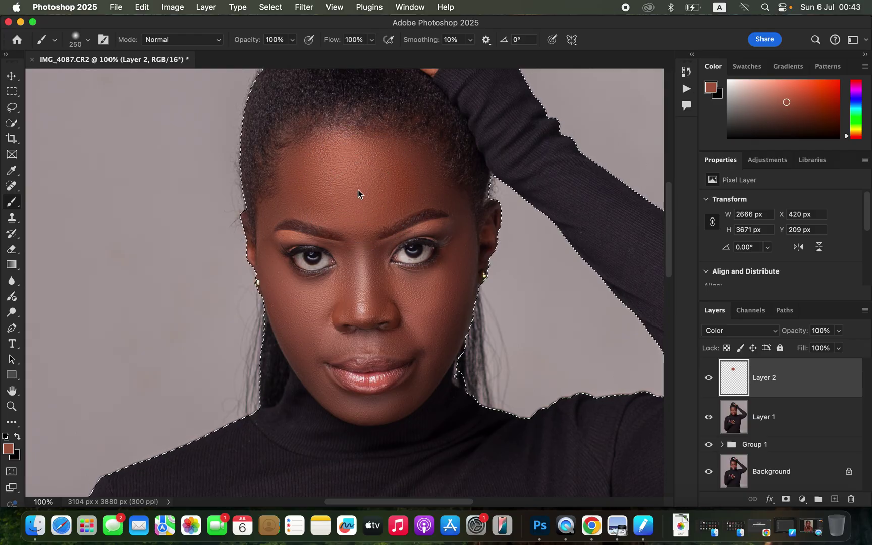
Paint the sampled skin tone over the rest of the face on the Color-mode layer using progressively smaller brush tips.
{"action": "key", "text": "bracketleft"}
{"action": "key", "text": "bracketleft"}
{"action": "key", "text": "bracketleft"}
{"action": "key", "text": "bracketleft"}
{"action": "mouse_move", "coordinate": [363, 260]}
{"action": "left_mouse_down"}
{"action": "mouse_move", "coordinate": [358, 282]}
{"action": "mouse_move", "coordinate": [326, 300]}
{"action": "mouse_move", "coordinate": [298, 302]}
{"action": "mouse_move", "coordinate": [282, 285]}
{"action": "mouse_move", "coordinate": [301, 334]}
{"action": "mouse_move", "coordinate": [368, 333]}
{"action": "mouse_move", "coordinate": [410, 309]}
{"action": "mouse_move", "coordinate": [415, 293]}
{"action": "mouse_move", "coordinate": [449, 285]}
{"action": "mouse_move", "coordinate": [457, 269]}
{"action": "mouse_move", "coordinate": [448, 302]}
{"action": "mouse_move", "coordinate": [418, 323]}
{"action": "mouse_move", "coordinate": [416, 337]}
{"action": "mouse_move", "coordinate": [290, 315]}
{"action": "mouse_move", "coordinate": [302, 357]}
{"action": "mouse_move", "coordinate": [346, 404]}
{"action": "mouse_move", "coordinate": [398, 396]}
{"action": "mouse_move", "coordinate": [438, 347]}
{"action": "mouse_move", "coordinate": [429, 370]}
{"action": "mouse_move", "coordinate": [437, 346]}
{"action": "mouse_move", "coordinate": [414, 389]}
{"action": "mouse_move", "coordinate": [378, 412]}
{"action": "mouse_move", "coordinate": [344, 408]}
{"action": "mouse_move", "coordinate": [389, 404]}
{"action": "mouse_move", "coordinate": [430, 343]}
{"action": "mouse_move", "coordinate": [437, 299]}
{"action": "mouse_move", "coordinate": [407, 297]}
{"action": "mouse_move", "coordinate": [447, 274]}
{"action": "mouse_move", "coordinate": [462, 222]}
{"action": "mouse_move", "coordinate": [453, 199]}
{"action": "mouse_move", "coordinate": [422, 181]}
{"action": "mouse_move", "coordinate": [417, 163]}
{"action": "mouse_move", "coordinate": [382, 159]}
{"action": "mouse_move", "coordinate": [396, 206]}
{"action": "mouse_move", "coordinate": [440, 190]}
{"action": "mouse_move", "coordinate": [370, 211]}
{"action": "mouse_move", "coordinate": [327, 205]}
{"action": "left_mouse_up"}
{"action": "key", "text": "bracketleft"}
{"action": "key", "text": "bracketleft"}
{"action": "key", "text": "bracketleft"}
{"action": "key", "text": "bracketleft"}
{"action": "mouse_move", "coordinate": [276, 212]}
{"action": "left_mouse_down"}
{"action": "mouse_move", "coordinate": [275, 198]}
{"action": "mouse_move", "coordinate": [267, 263]}
{"action": "mouse_move", "coordinate": [323, 285]}
{"action": "mouse_move", "coordinate": [359, 251]}
{"action": "mouse_move", "coordinate": [376, 275]}
{"action": "mouse_move", "coordinate": [388, 249]}
{"action": "mouse_move", "coordinate": [454, 276]}
{"action": "mouse_move", "coordinate": [457, 302]}
{"action": "mouse_move", "coordinate": [493, 210]}
{"action": "mouse_move", "coordinate": [450, 354]}
{"action": "mouse_move", "coordinate": [396, 409]}
{"action": "mouse_move", "coordinate": [331, 392]}
{"action": "mouse_move", "coordinate": [284, 320]}
{"action": "mouse_move", "coordinate": [281, 294]}
{"action": "left_mouse_up"}
Reduce the brush to 35 px and paint the skin tone along the edges of the face and the ears.
{"action": "key", "text": "bracketleft"}
{"action": "key", "text": "bracketleft"}
{"action": "key", "text": "bracketleft"}
{"action": "key", "text": "bracketleft"}
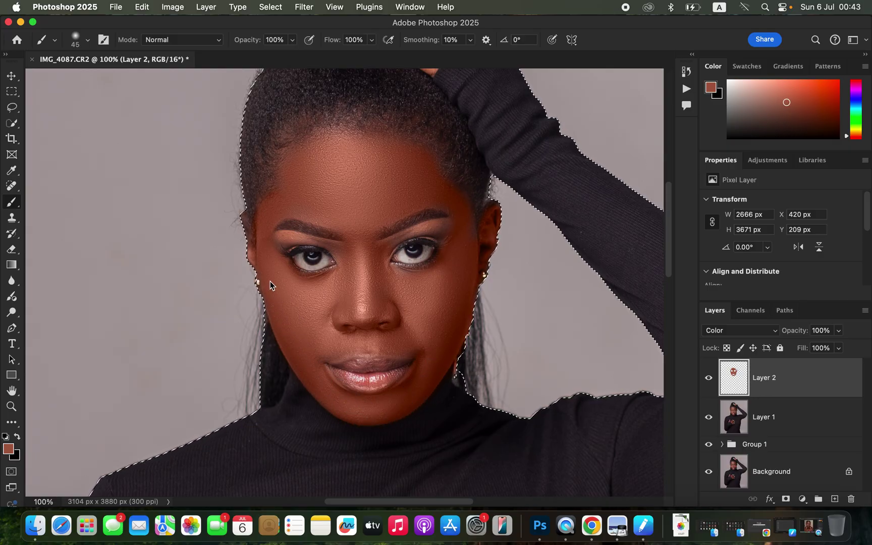
{"action": "mouse_move", "coordinate": [244, 219]}
{"action": "left_mouse_down"}
{"action": "mouse_move", "coordinate": [282, 204]}
{"action": "mouse_move", "coordinate": [287, 156]}
{"action": "mouse_move", "coordinate": [372, 142]}
{"action": "mouse_move", "coordinate": [333, 139]}
{"action": "mouse_move", "coordinate": [341, 133]}
{"action": "mouse_move", "coordinate": [317, 137]}
{"action": "mouse_move", "coordinate": [394, 148]}
{"action": "mouse_move", "coordinate": [474, 237]}
{"action": "left_mouse_up"}
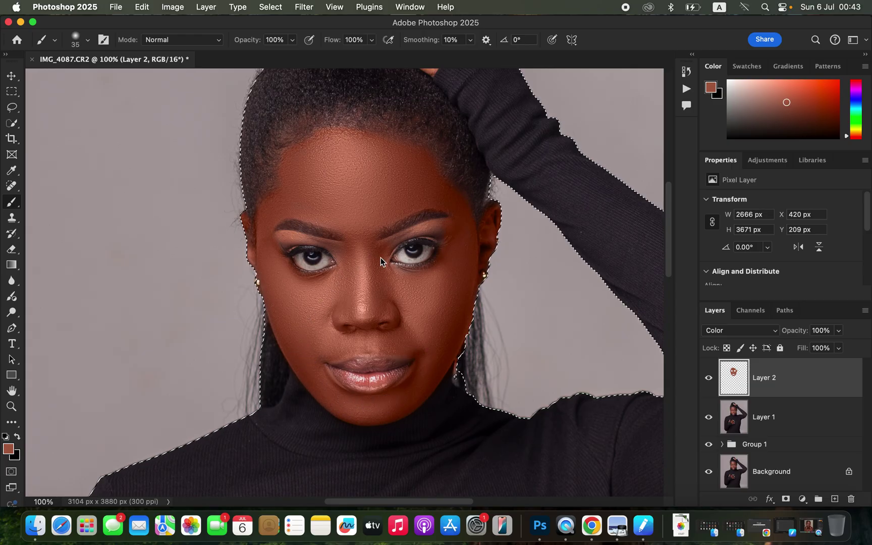
Paint the same skin tone over the fingers of the hand on the chest and the hand on the head.
{"action": "scroll", "coordinate": [420, 382], "scroll_direction": "down", "scroll_amount": 10}
{"action": "scroll", "coordinate": [422, 319], "scroll_direction": "up", "scroll_amount": 1}
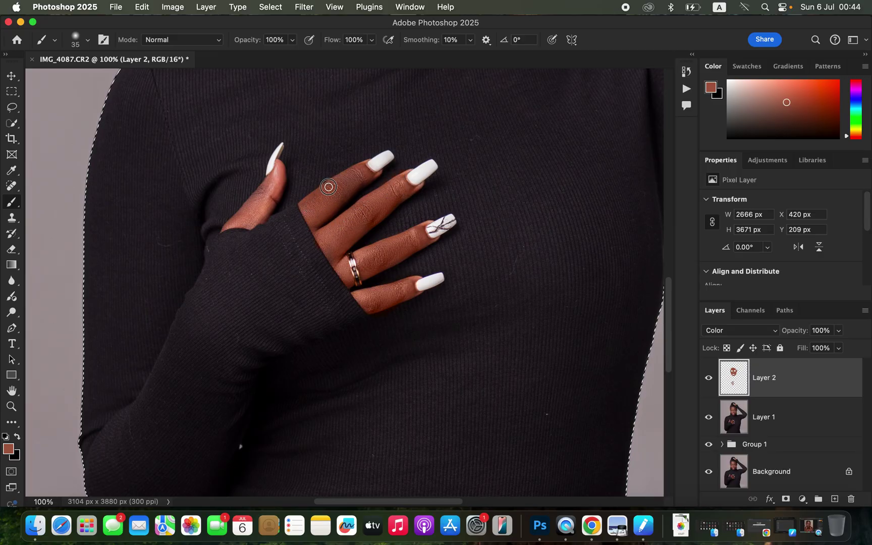
{"action": "mouse_move", "coordinate": [335, 192]}
{"action": "left_mouse_down"}
{"action": "mouse_move", "coordinate": [366, 175]}
{"action": "mouse_move", "coordinate": [343, 173]}
{"action": "mouse_move", "coordinate": [308, 212]}
{"action": "mouse_move", "coordinate": [272, 184]}
{"action": "mouse_move", "coordinate": [239, 221]}
{"action": "mouse_move", "coordinate": [278, 172]}
{"action": "mouse_move", "coordinate": [263, 211]}
{"action": "mouse_move", "coordinate": [229, 226]}
{"action": "mouse_move", "coordinate": [258, 219]}
{"action": "mouse_move", "coordinate": [275, 170]}
{"action": "mouse_move", "coordinate": [319, 208]}
{"action": "mouse_move", "coordinate": [304, 201]}
{"action": "mouse_move", "coordinate": [338, 243]}
{"action": "mouse_move", "coordinate": [328, 242]}
{"action": "mouse_move", "coordinate": [349, 277]}
{"action": "mouse_move", "coordinate": [379, 295]}
{"action": "mouse_move", "coordinate": [409, 284]}
{"action": "left_mouse_up"}
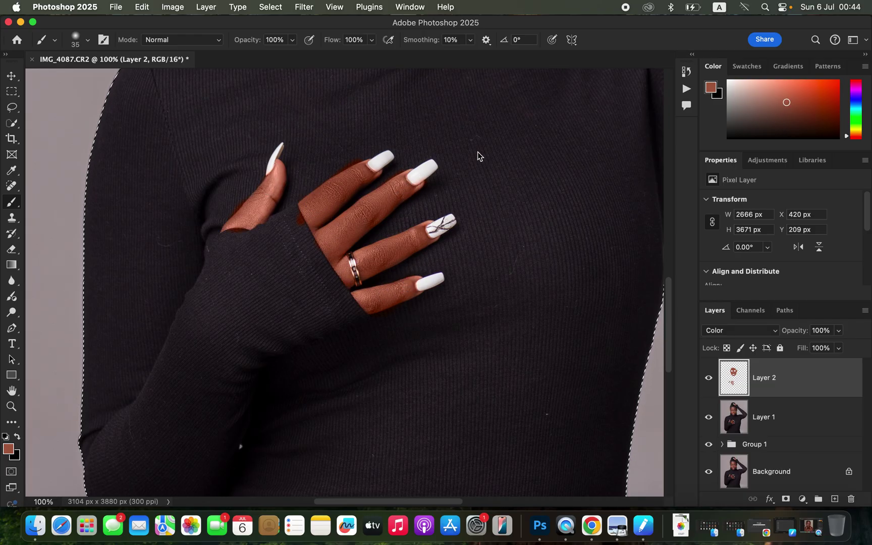
{"action": "scroll", "coordinate": [479, 156], "scroll_direction": "up", "scroll_amount": 15}
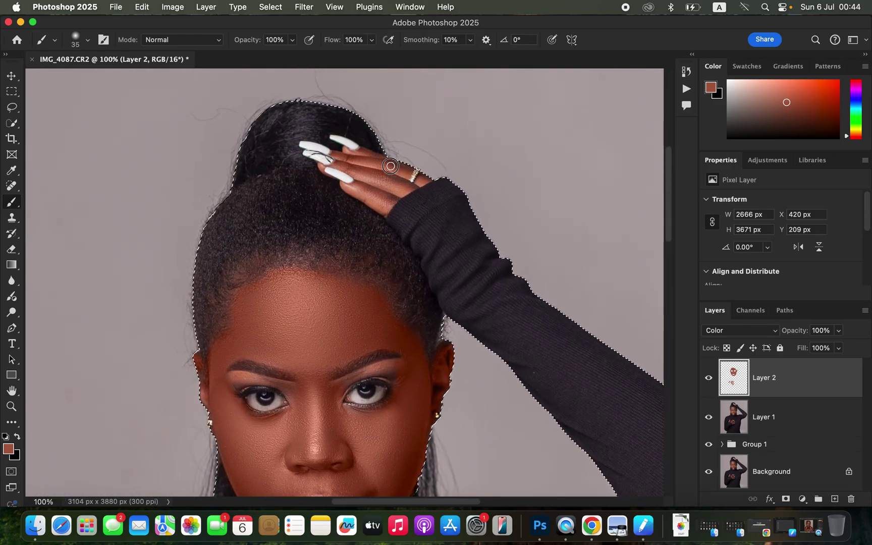
{"action": "mouse_move", "coordinate": [387, 162]}
{"action": "left_mouse_down"}
{"action": "mouse_move", "coordinate": [409, 173]}
{"action": "mouse_move", "coordinate": [379, 194]}
{"action": "mouse_move", "coordinate": [371, 180]}
{"action": "mouse_move", "coordinate": [347, 187]}
{"action": "mouse_move", "coordinate": [389, 197]}
{"action": "mouse_move", "coordinate": [383, 174]}
{"action": "mouse_move", "coordinate": [412, 183]}
{"action": "mouse_move", "coordinate": [427, 177]}
{"action": "mouse_move", "coordinate": [403, 189]}
{"action": "mouse_move", "coordinate": [389, 168]}
{"action": "mouse_move", "coordinate": [334, 170]}
{"action": "left_mouse_up"}
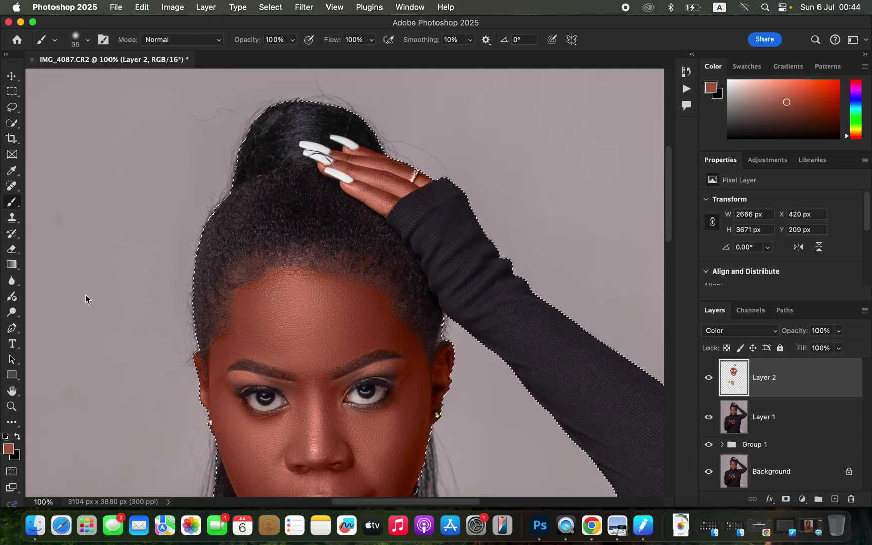
Erase the skin-tone spill on the black clothing around the fingers of the chest hand with a 45 px eraser.
{"action": "key", "text": "e"}
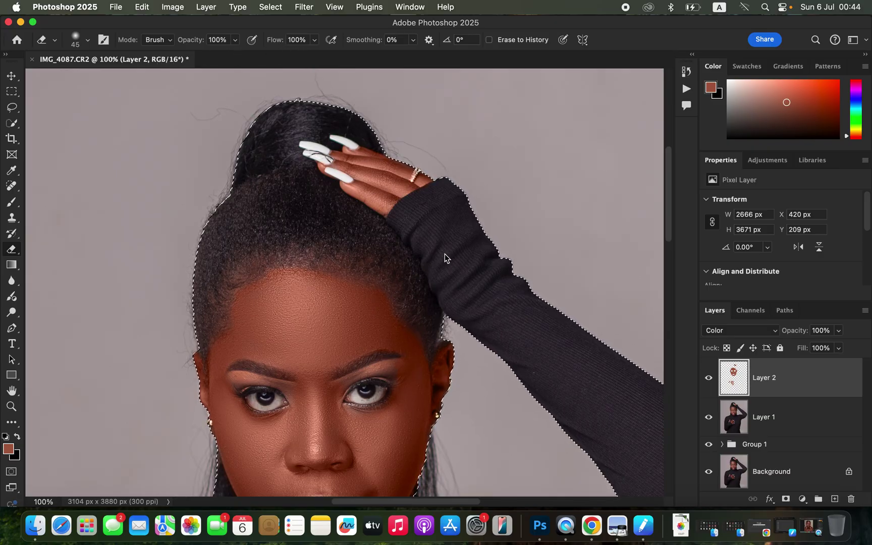
{"action": "scroll", "coordinate": [444, 249], "scroll_direction": "down", "scroll_amount": 10}
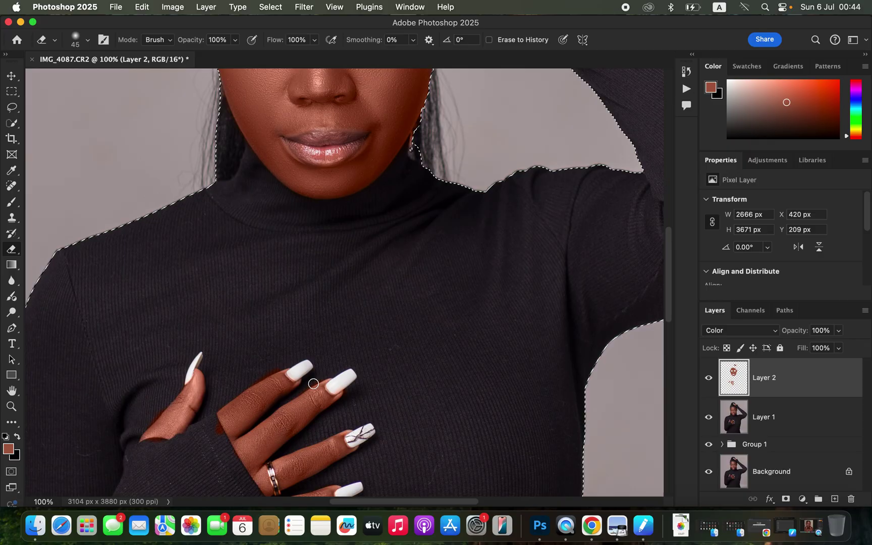
{"action": "mouse_move", "coordinate": [212, 412]}
{"action": "left_mouse_down"}
{"action": "mouse_move", "coordinate": [231, 449]}
{"action": "mouse_move", "coordinate": [146, 444]}
{"action": "mouse_move", "coordinate": [148, 415]}
{"action": "mouse_move", "coordinate": [158, 412]}
{"action": "left_mouse_up"}
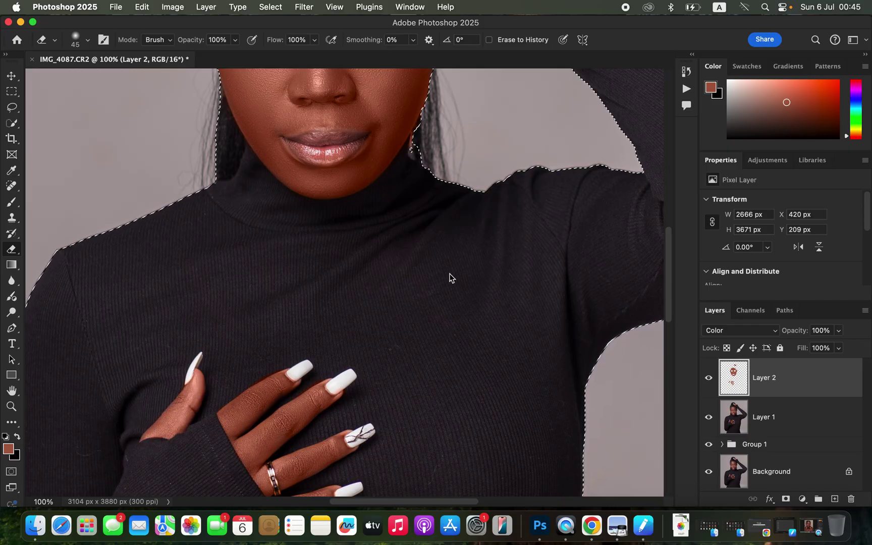
Switch back to the Brush tool and enlarge its tip to 90 px.
{"action": "scroll", "coordinate": [451, 276], "scroll_direction": "up", "scroll_amount": 10}
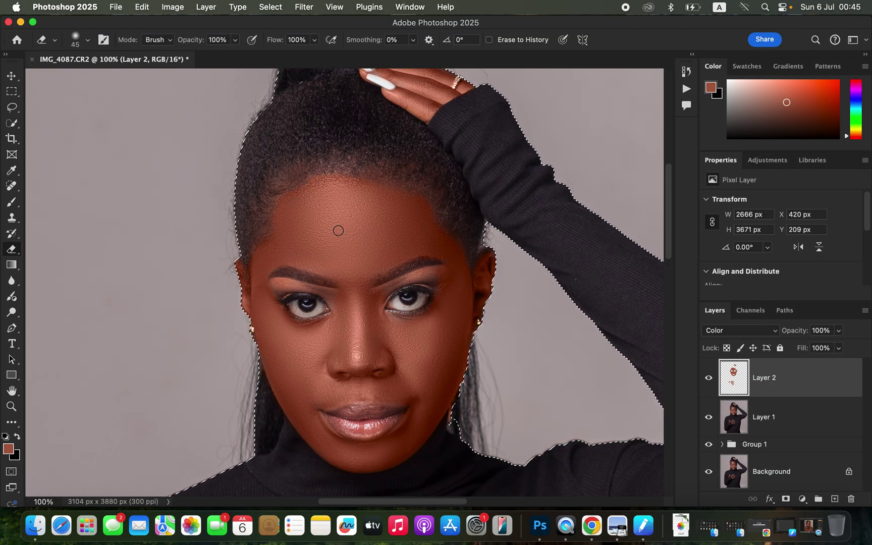
{"action": "key", "text": "b"}
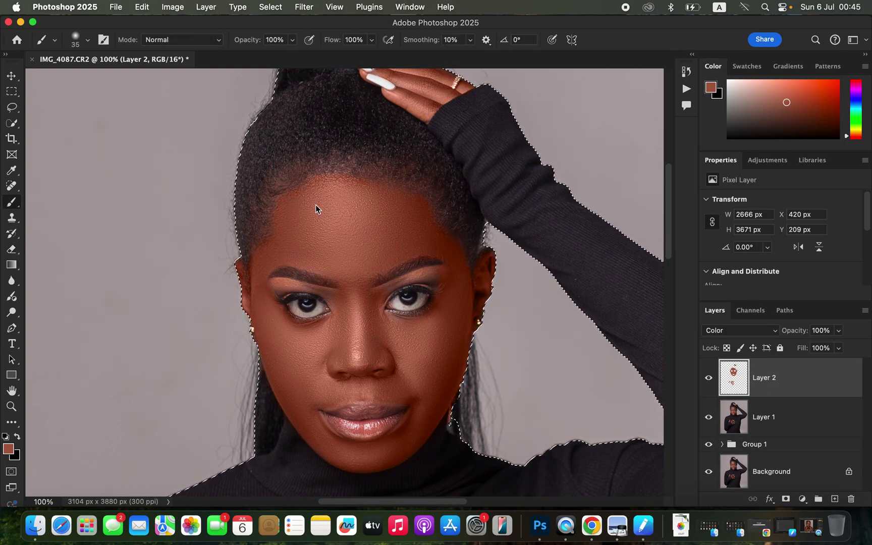
{"action": "key", "text": "bracketright"}
{"action": "key", "text": "bracketright"}
{"action": "key", "text": "bracketright"}
{"action": "key", "text": "bracketright"}
{"action": "key", "text": "bracketright"}
{"action": "key", "text": "bracketright"}
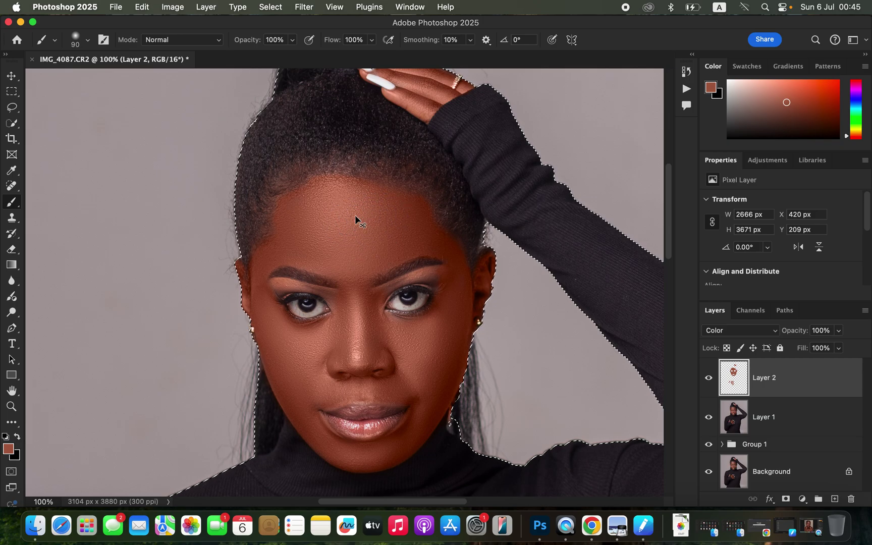
Lower the Color-mode layer's opacity to 75% and clear the selection around the subject.
{"action": "scroll", "coordinate": [355, 215], "scroll_direction": "down", "scroll_amount": 5}
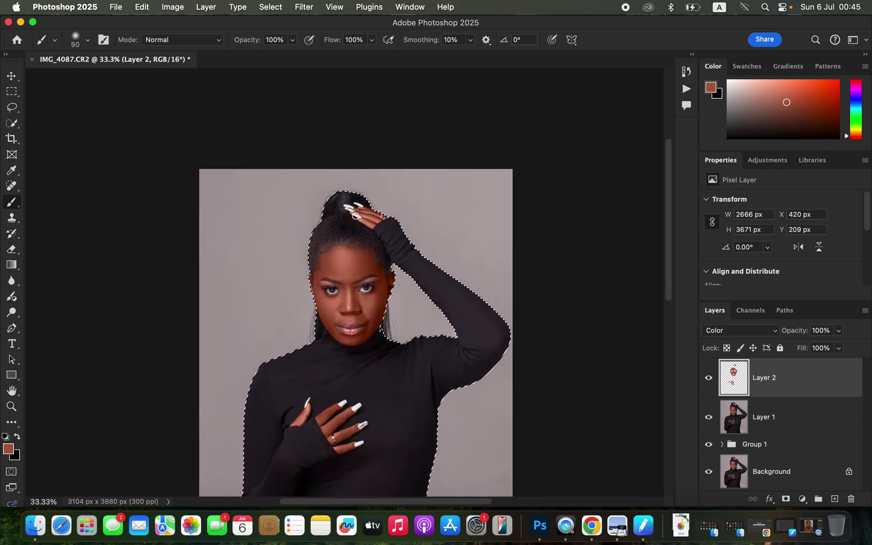
{"action": "left_click", "coordinate": [839, 330]}
{"action": "left_click_drag", "start_coordinate": [841, 346], "coordinate": [825, 346]}
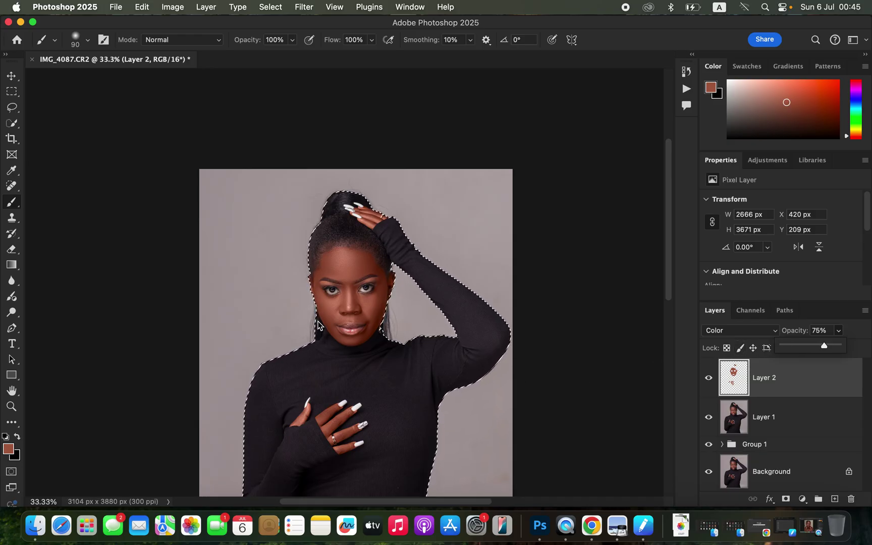
{"action": "key", "text": "super+d"}
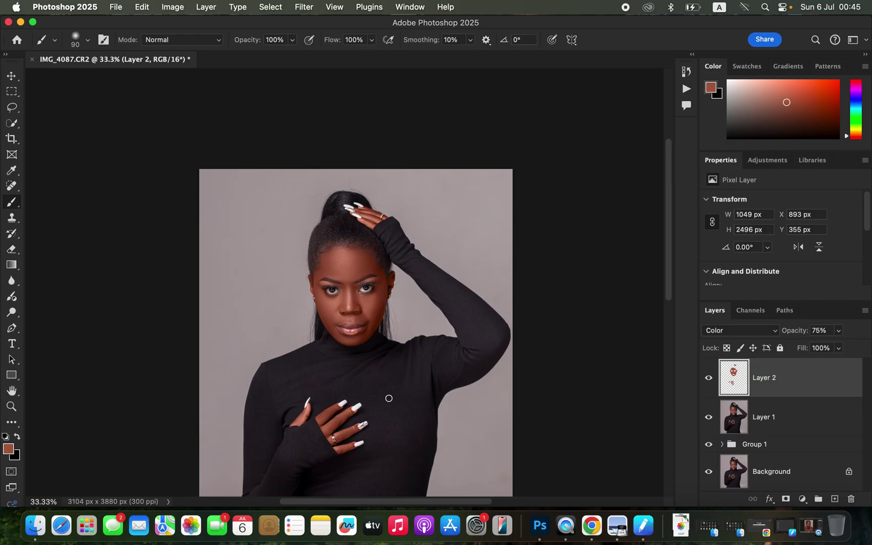
Add a Hue/Saturation adjustment layer above the Color-mode layer and set the hue of the Reds to +1.
{"action": "key", "text": "super+equal"}
{"action": "scroll", "coordinate": [389, 399], "scroll_direction": "down", "scroll_amount": 3}
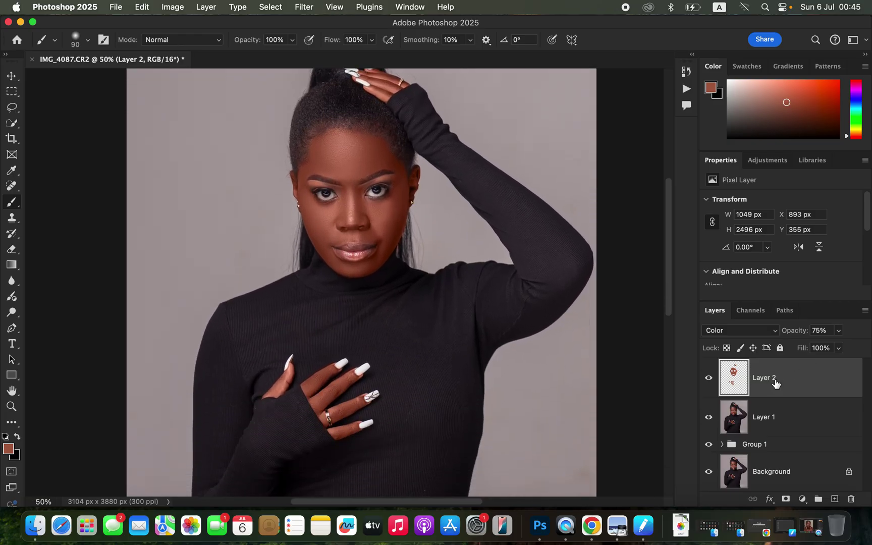
{"action": "left_click", "coordinate": [803, 499]}
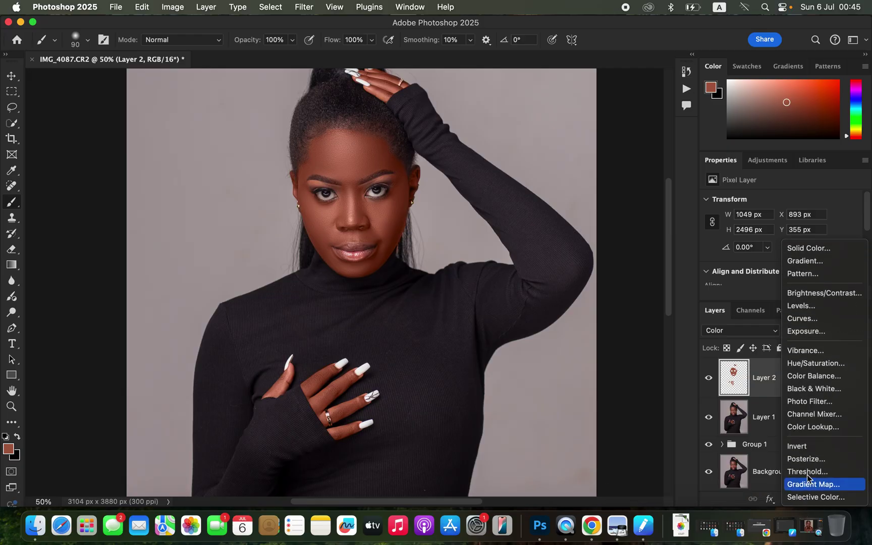
{"action": "left_click", "coordinate": [822, 365]}
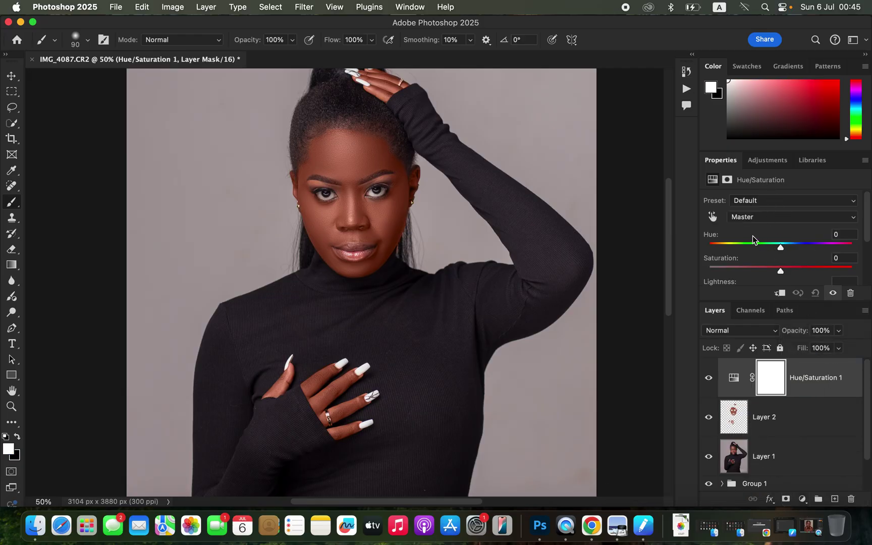
{"action": "left_click", "coordinate": [775, 218]}
{"action": "left_click", "coordinate": [773, 228]}
{"action": "left_click_drag", "start_coordinate": [785, 248], "coordinate": [784, 248]}
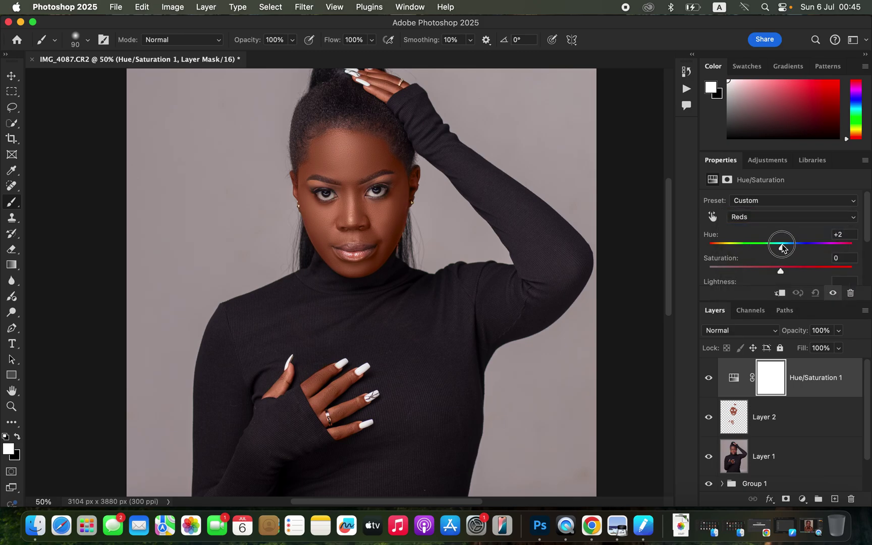
{"action": "left_click_drag", "start_coordinate": [782, 247], "coordinate": [782, 248]}
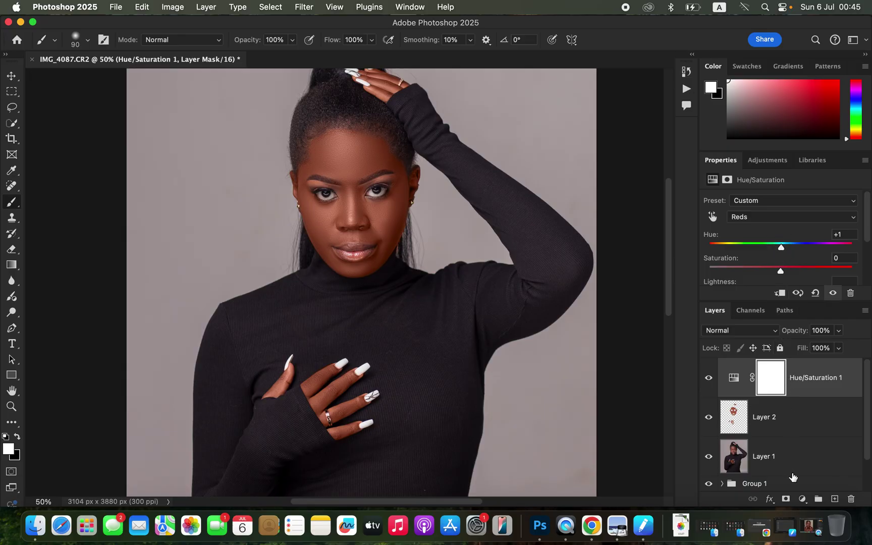
Add a Selective Color adjustment layer on top and set cyan in the Reds to +8%.
{"action": "left_click", "coordinate": [802, 500]}
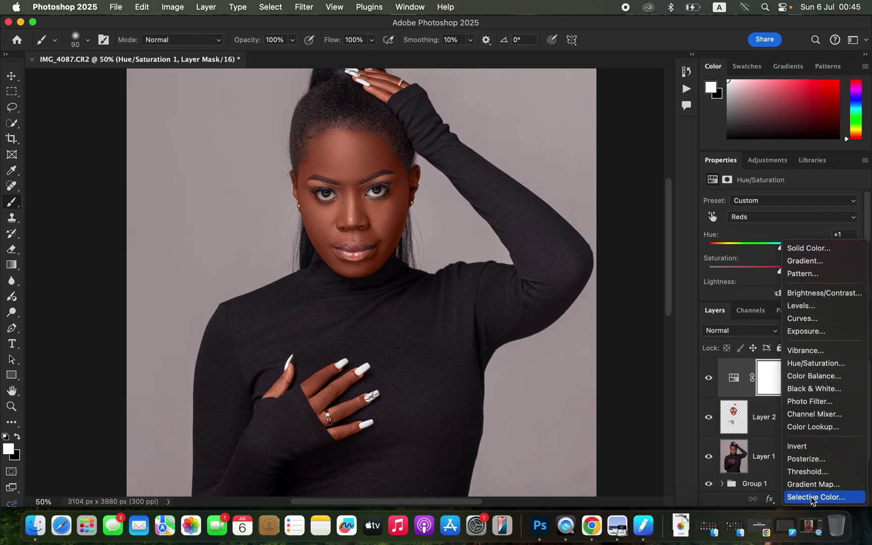
{"action": "left_click", "coordinate": [812, 498]}
{"action": "left_click", "coordinate": [770, 216]}
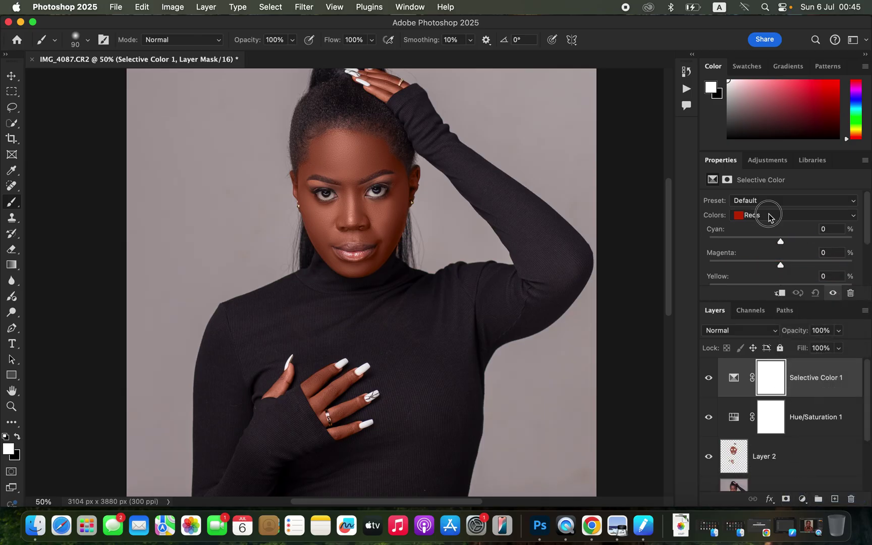
{"action": "left_click", "coordinate": [771, 214]}
{"action": "left_click_drag", "start_coordinate": [782, 242], "coordinate": [786, 242]}
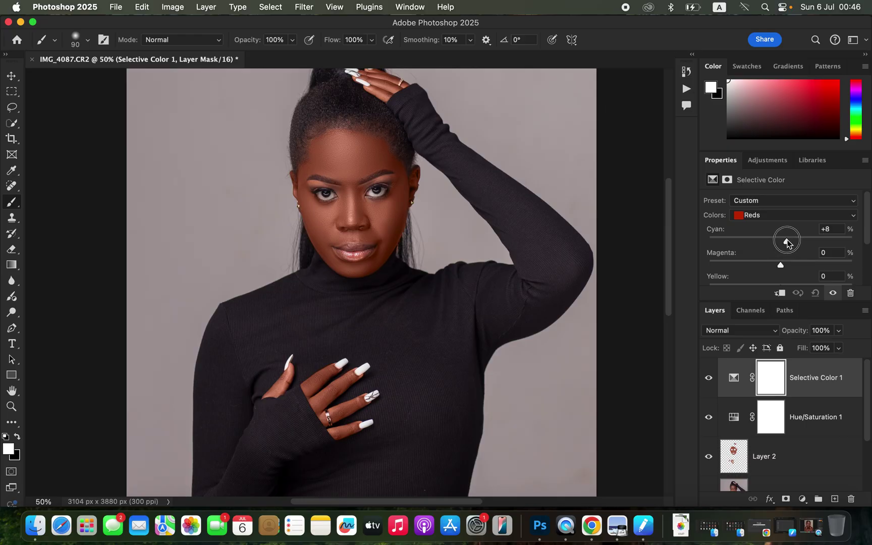
Set cyan in the Yellows of the Selective Color adjustment to +14%.
{"action": "left_click", "coordinate": [785, 215]}
{"action": "left_click", "coordinate": [786, 223]}
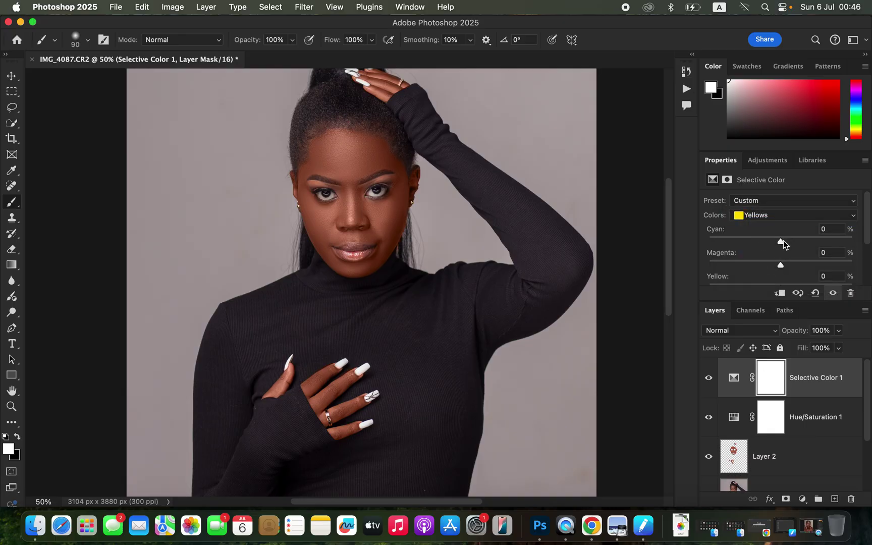
{"action": "left_click_drag", "start_coordinate": [784, 241], "coordinate": [790, 244]}
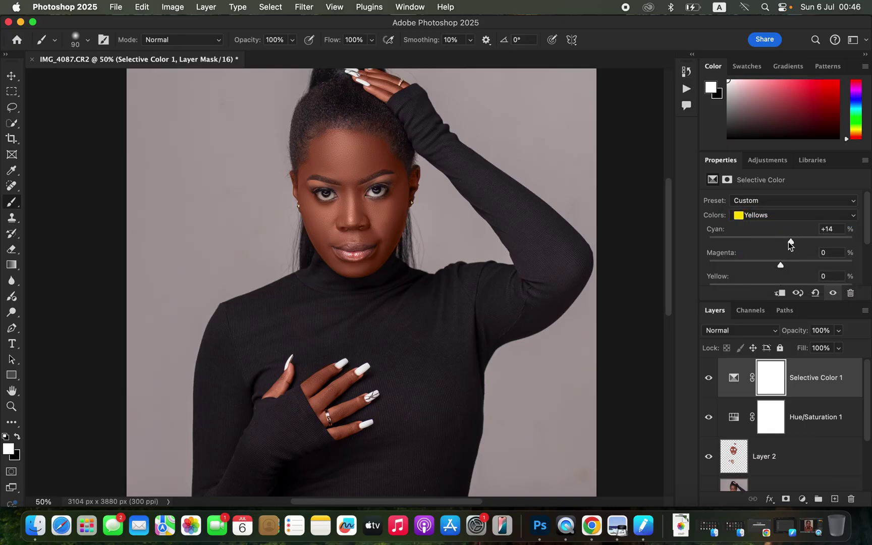
Add a second Hue/Saturation adjustment layer on top and set the lightness of the Reds to -10.
{"action": "left_click", "coordinate": [803, 500]}
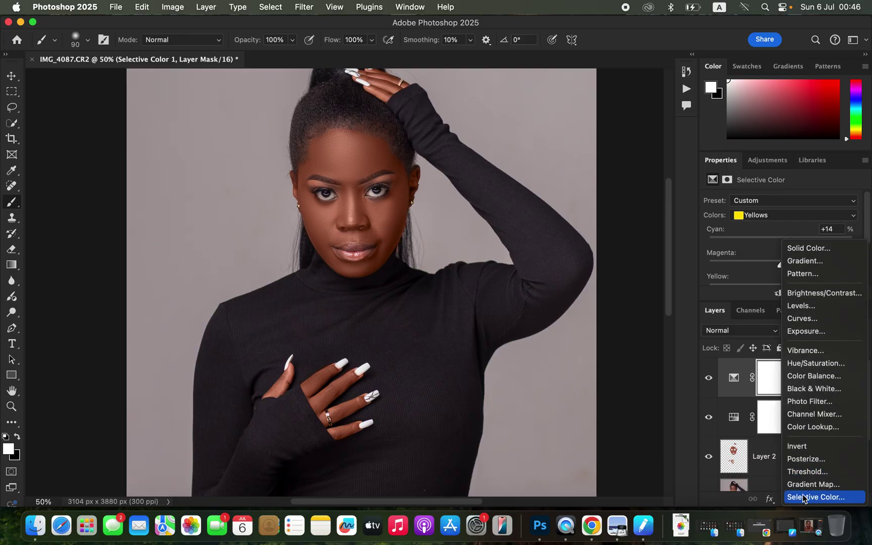
{"action": "left_click", "coordinate": [819, 365]}
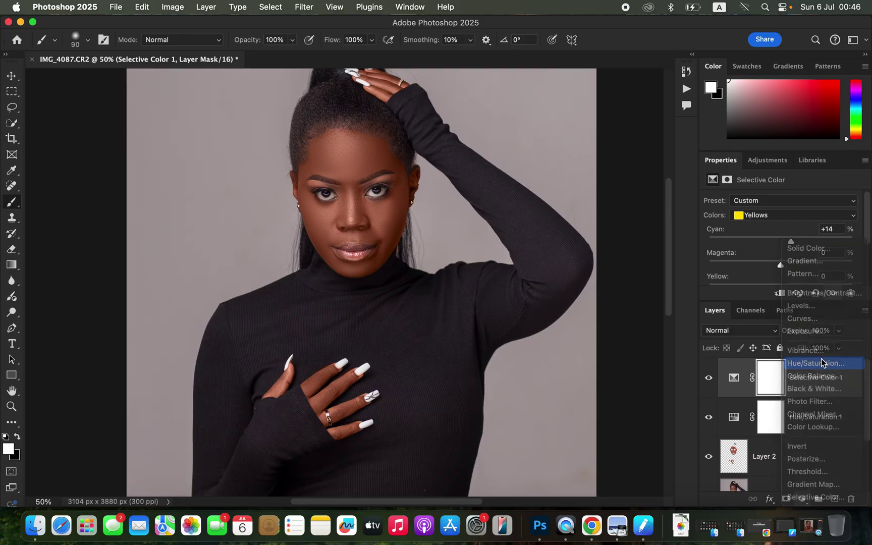
{"action": "left_click", "coordinate": [779, 217]}
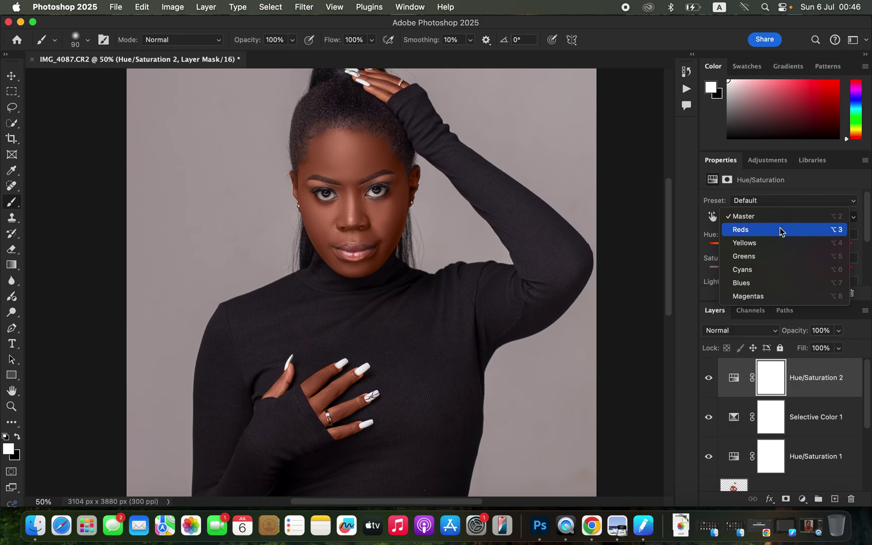
{"action": "left_click", "coordinate": [781, 230]}
{"action": "scroll", "coordinate": [868, 232], "scroll_direction": "down", "scroll_amount": 3}
{"action": "left_click_drag", "start_coordinate": [782, 248], "coordinate": [775, 253]}
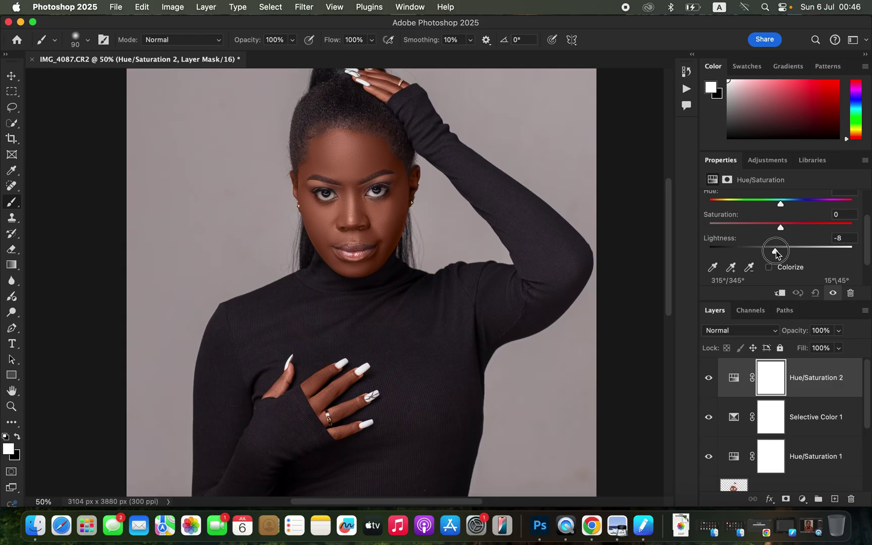
{"action": "left_click_drag", "start_coordinate": [776, 253], "coordinate": [775, 250]}
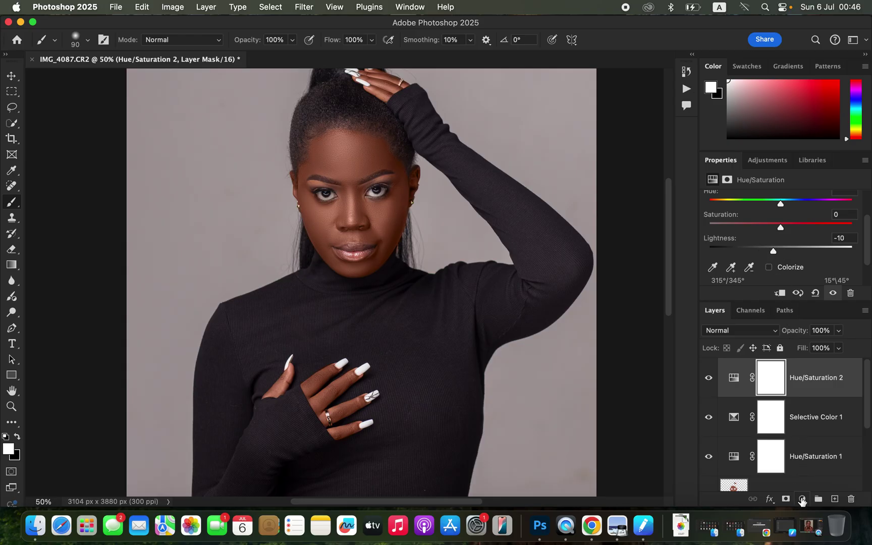
Add a Black & White adjustment layer in Multiply blend mode at 14% opacity and compare the image with and without it.
{"action": "left_click", "coordinate": [803, 499]}
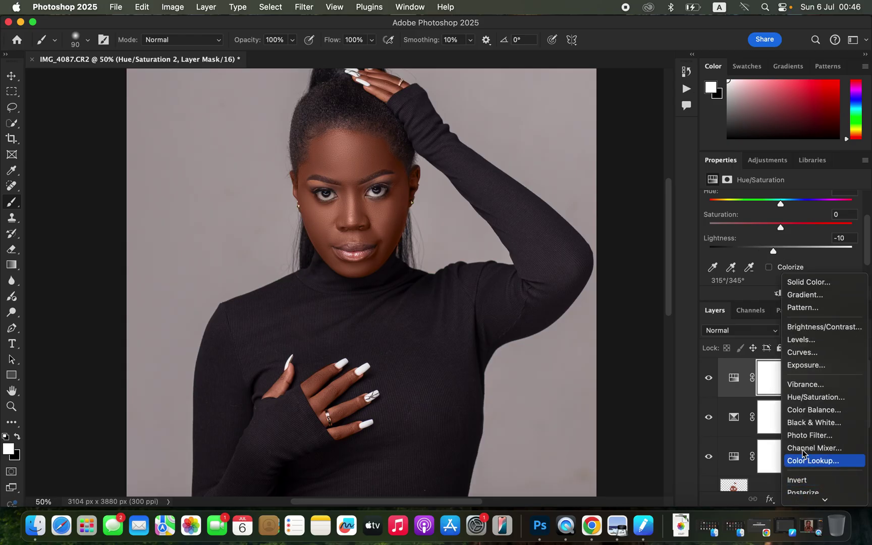
{"action": "left_click", "coordinate": [815, 423]}
{"action": "left_click", "coordinate": [755, 331]}
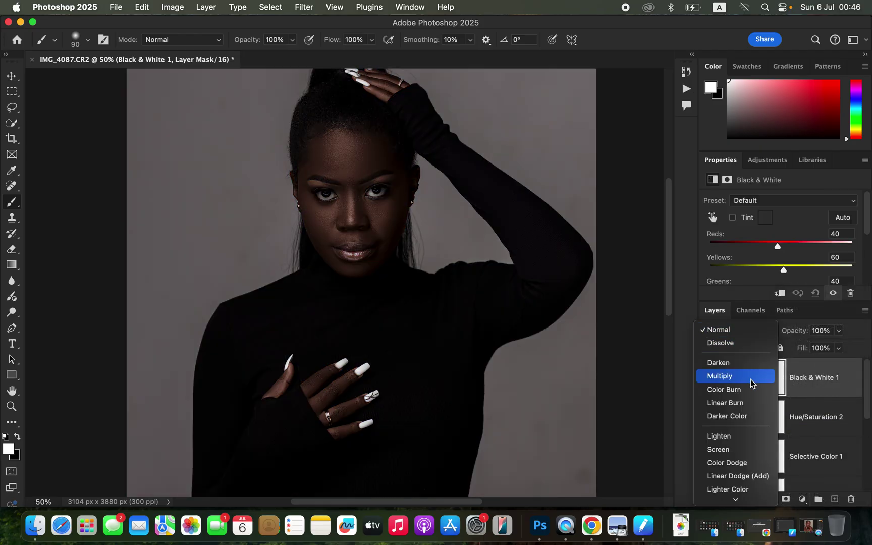
{"action": "left_click", "coordinate": [750, 378]}
{"action": "left_click", "coordinate": [839, 331]}
{"action": "left_click_drag", "start_coordinate": [838, 344], "coordinate": [792, 350]}
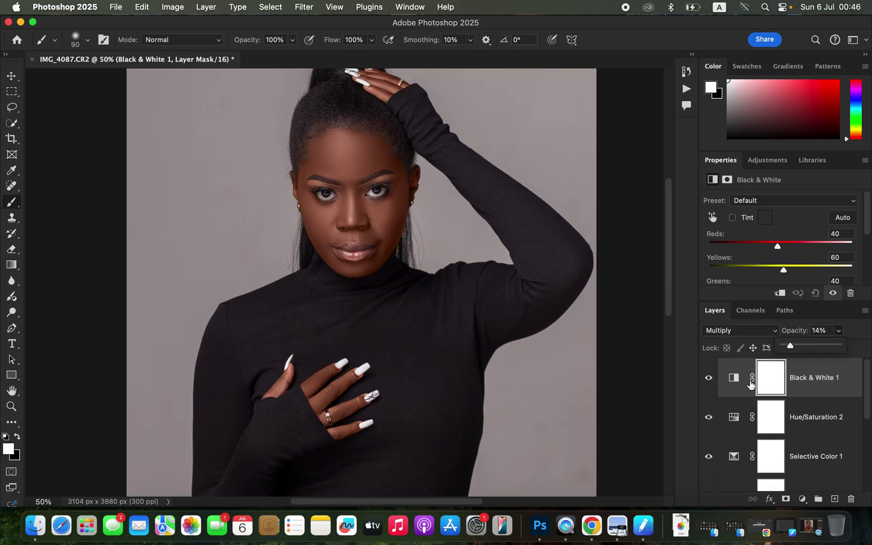
{"action": "left_click", "coordinate": [710, 383]}
{"action": "left_click", "coordinate": [711, 383]}
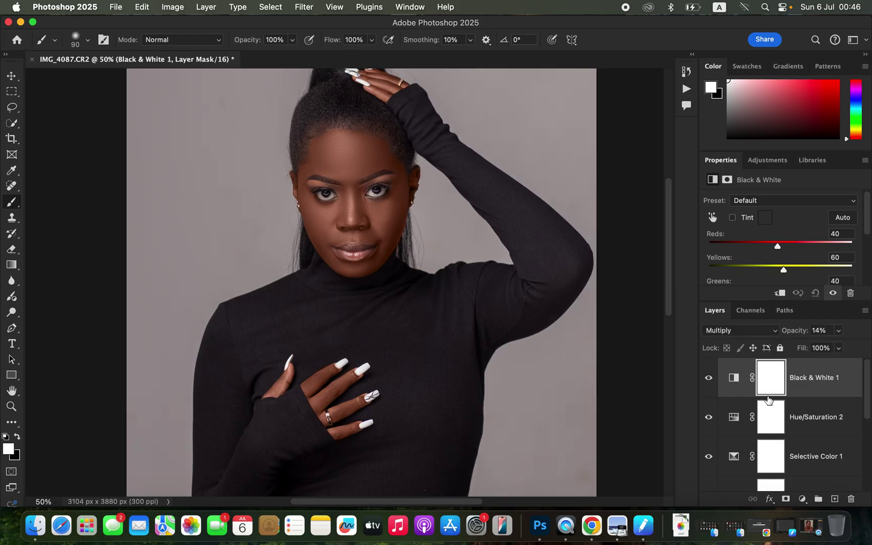
Add a second Selective Color adjustment layer on top and set cyan in the Blacks to +8%.
{"action": "left_click", "coordinate": [803, 498]}
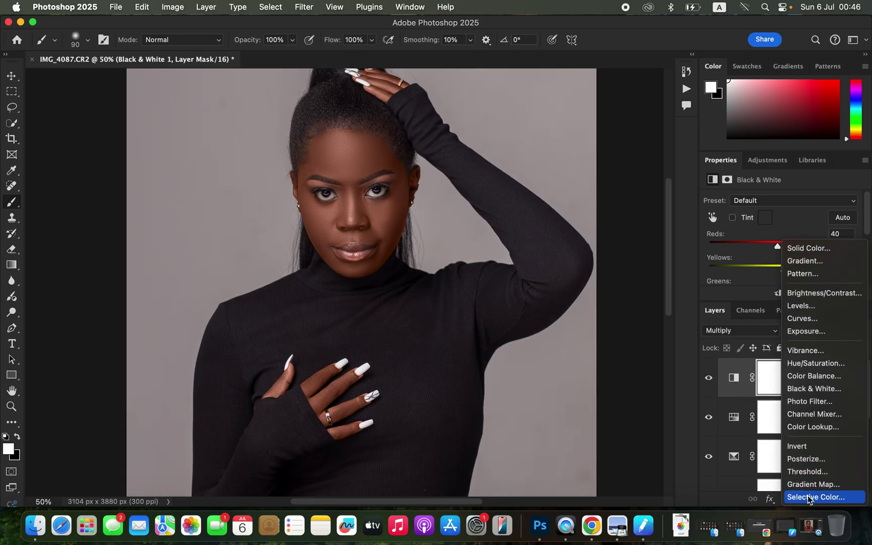
{"action": "left_click", "coordinate": [806, 499]}
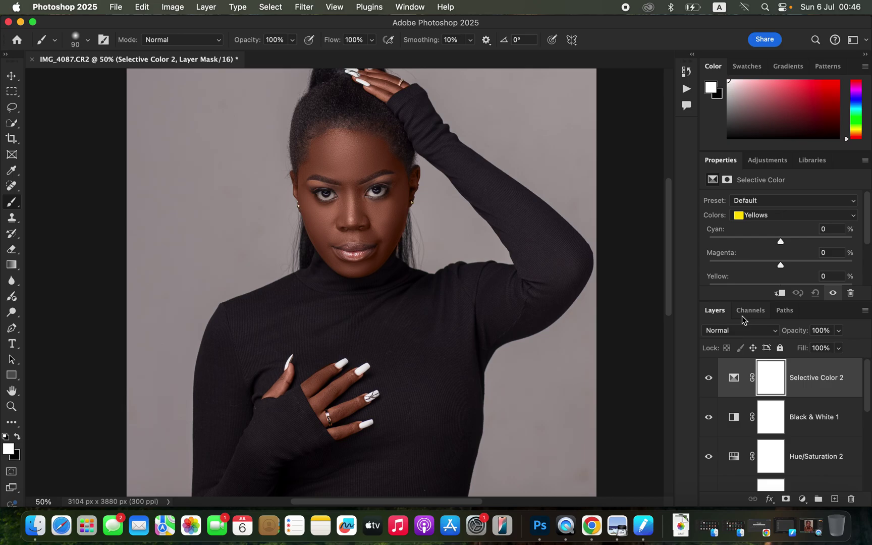
{"action": "key", "text": "super+minus"}
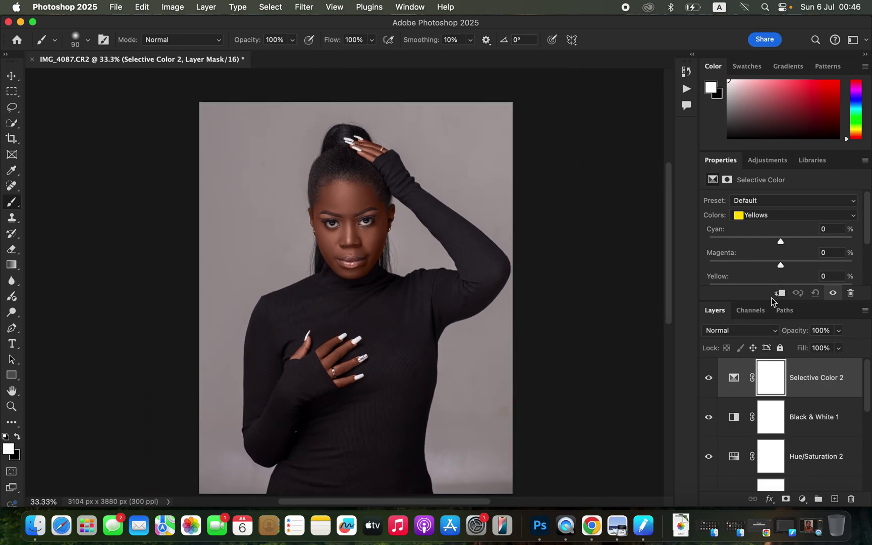
{"action": "left_click", "coordinate": [778, 216]}
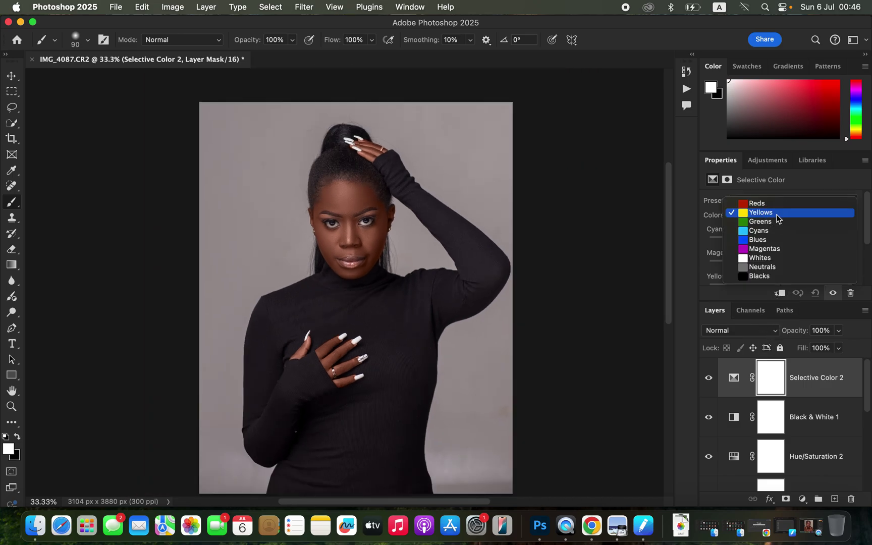
{"action": "left_click", "coordinate": [776, 277]}
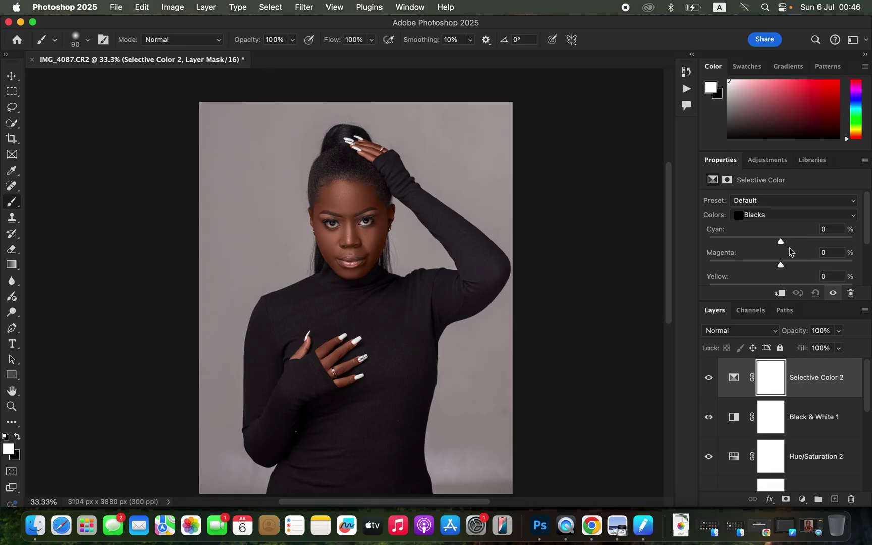
{"action": "left_click_drag", "start_coordinate": [782, 240], "coordinate": [785, 240]}
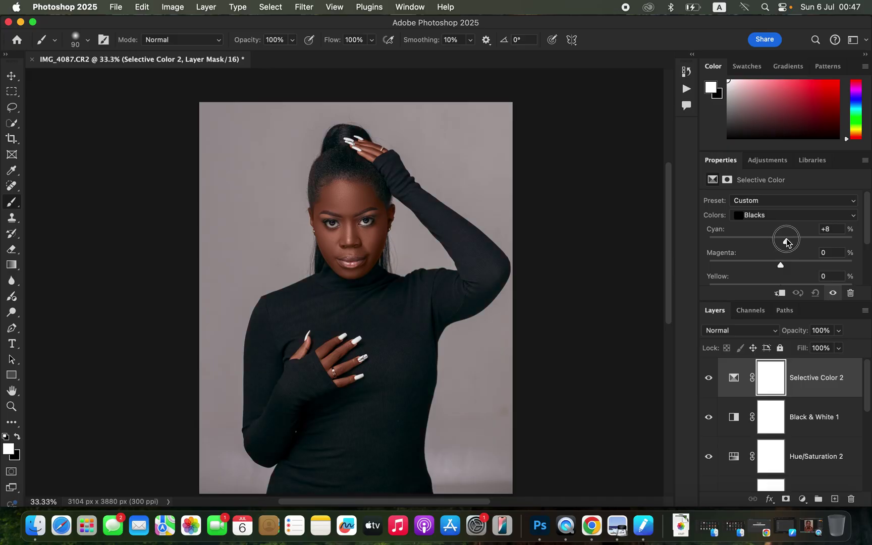
{"action": "left_click_drag", "start_coordinate": [787, 239], "coordinate": [786, 240]}
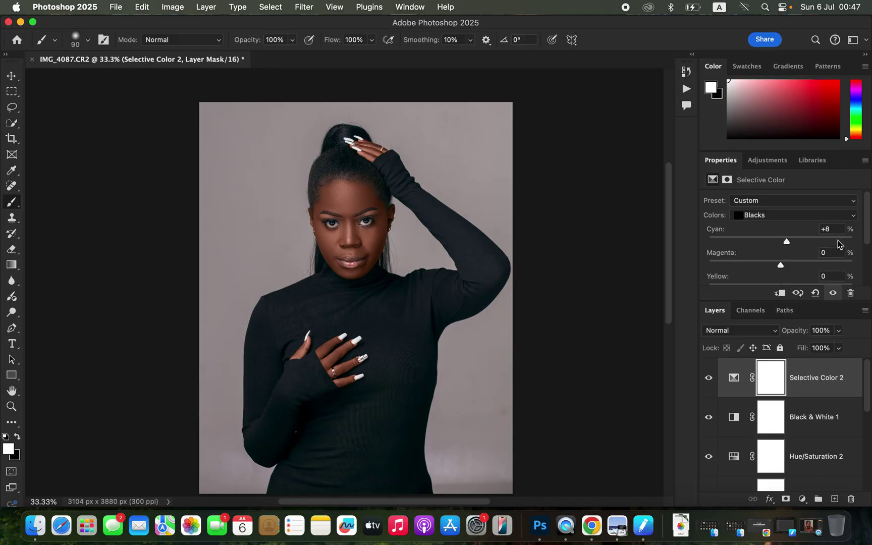
Set black in the Blacks of the new Selective Color adjustment to +1% and compare the image with and without the layer.
{"action": "scroll", "coordinate": [863, 230], "scroll_direction": "down", "scroll_amount": 3}
{"action": "left_click_drag", "start_coordinate": [781, 283], "coordinate": [782, 285]}
{"action": "left_click", "coordinate": [709, 379]}
{"action": "left_click", "coordinate": [709, 378]}
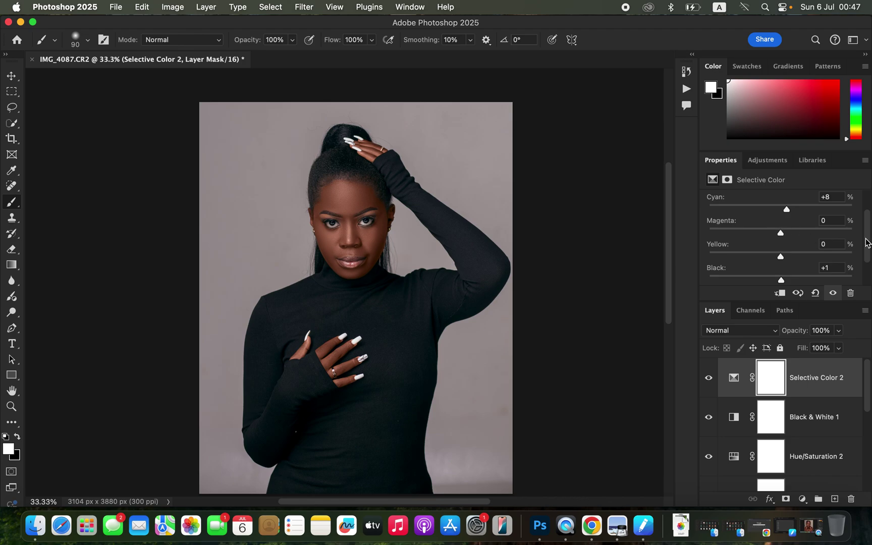
Set the Whites of the Selective Color adjustment to cyan +21%, magenta -75% and yellow -100%, and compare with and without the layer.
{"action": "scroll", "coordinate": [867, 243], "scroll_direction": "up", "scroll_amount": 3}
{"action": "left_click", "coordinate": [830, 212]}
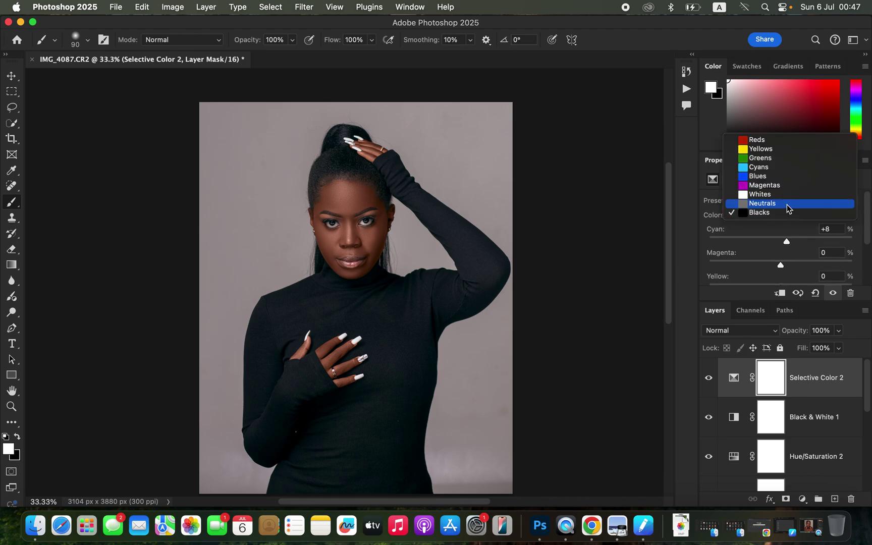
{"action": "left_click", "coordinate": [786, 196]}
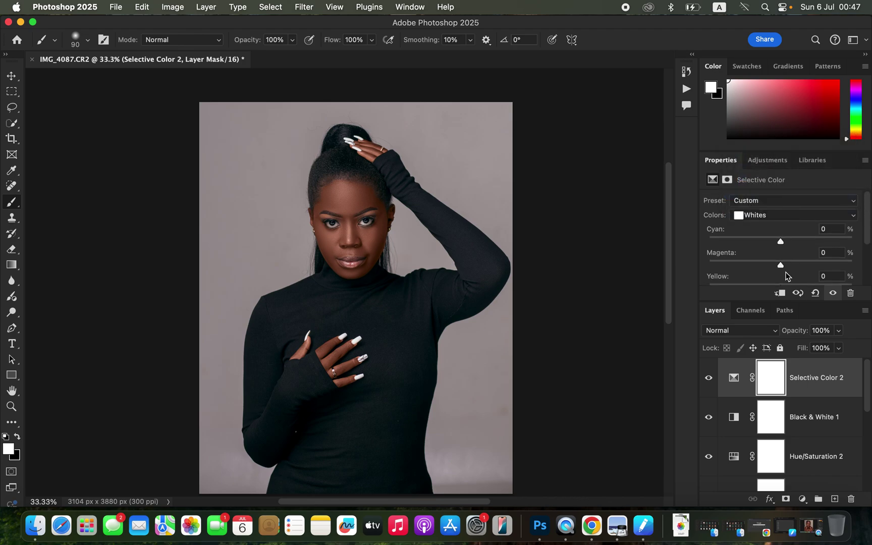
{"action": "left_click_drag", "start_coordinate": [866, 243], "coordinate": [868, 256]}
{"action": "left_click_drag", "start_coordinate": [798, 262], "coordinate": [706, 267]}
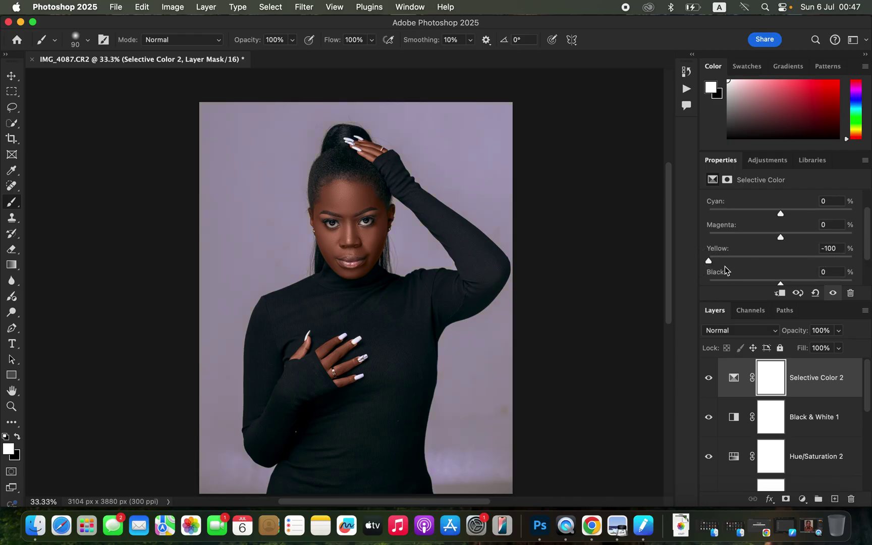
{"action": "left_click_drag", "start_coordinate": [782, 239], "coordinate": [728, 245]}
{"action": "mouse_move", "coordinate": [781, 214]}
{"action": "left_mouse_down"}
{"action": "mouse_move", "coordinate": [826, 209]}
{"action": "mouse_move", "coordinate": [739, 222]}
{"action": "mouse_move", "coordinate": [796, 214]}
{"action": "left_mouse_up"}
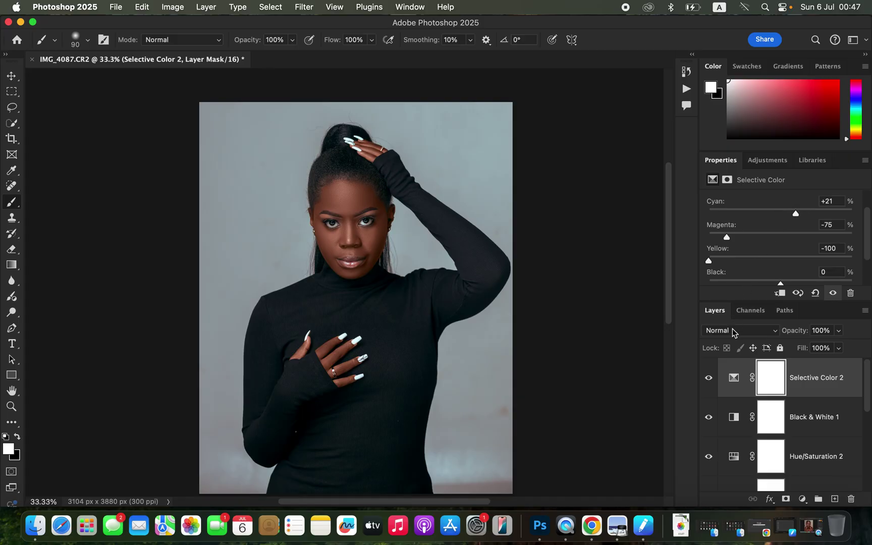
{"action": "left_click", "coordinate": [708, 379]}
{"action": "left_click", "coordinate": [708, 378]}
{"action": "left_click", "coordinate": [709, 379]}
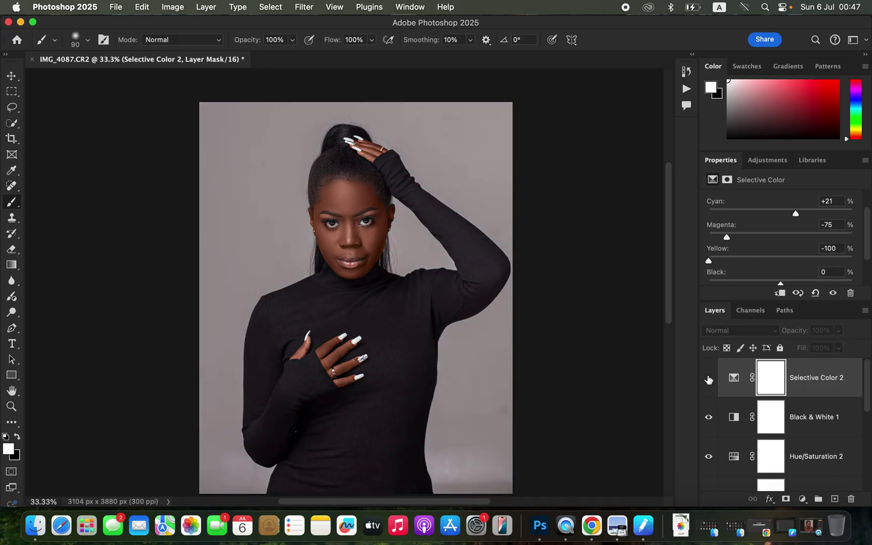
{"action": "left_click", "coordinate": [709, 378]}
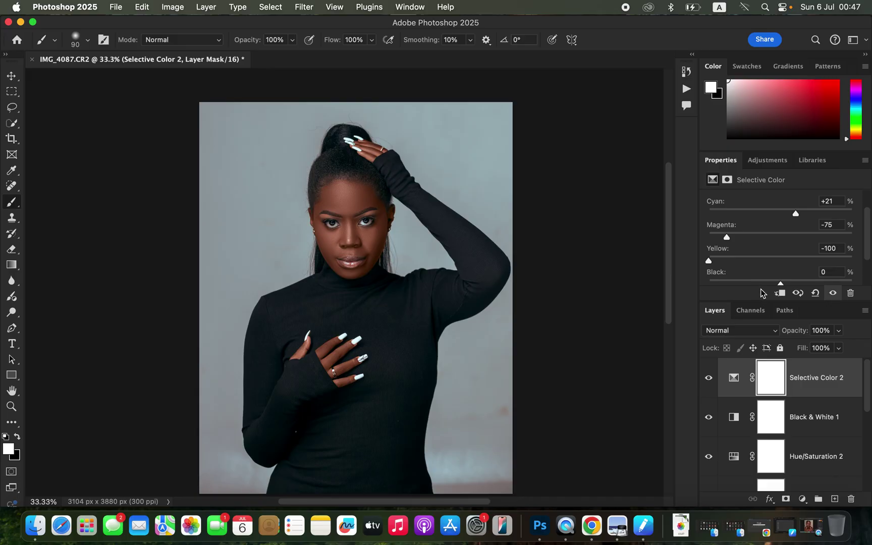
Add a Curves adjustment layer on top and pull the white input point far in to brighten the image strongly.
{"action": "left_click", "coordinate": [803, 499]}
{"action": "left_click", "coordinate": [803, 319]}
{"action": "left_click_drag", "start_coordinate": [867, 220], "coordinate": [804, 273]}
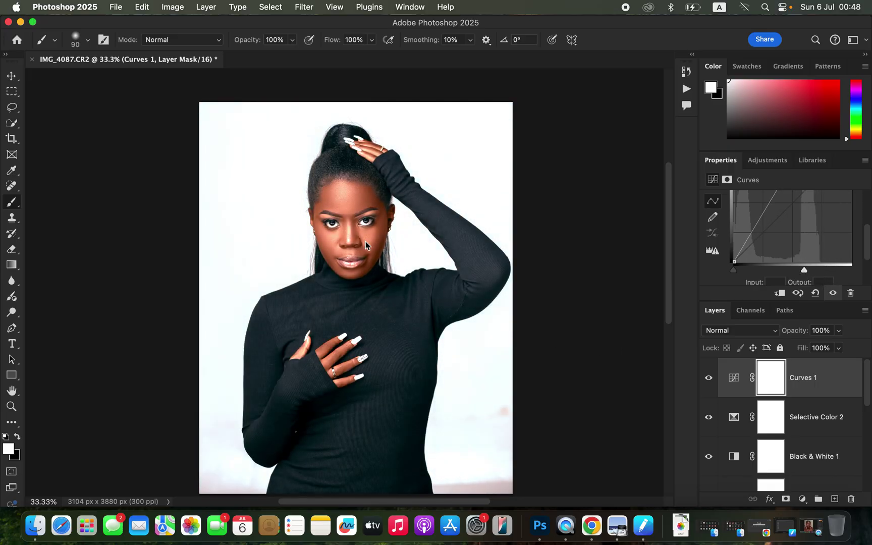
Limit the Curves layer to brighter tones with Blend If Gray, raising the underlying layer's dark slider to 119 and splitting it for a soft transition.
{"action": "right_click", "coordinate": [831, 388]}
{"action": "mouse_move", "coordinate": [758, 377]}
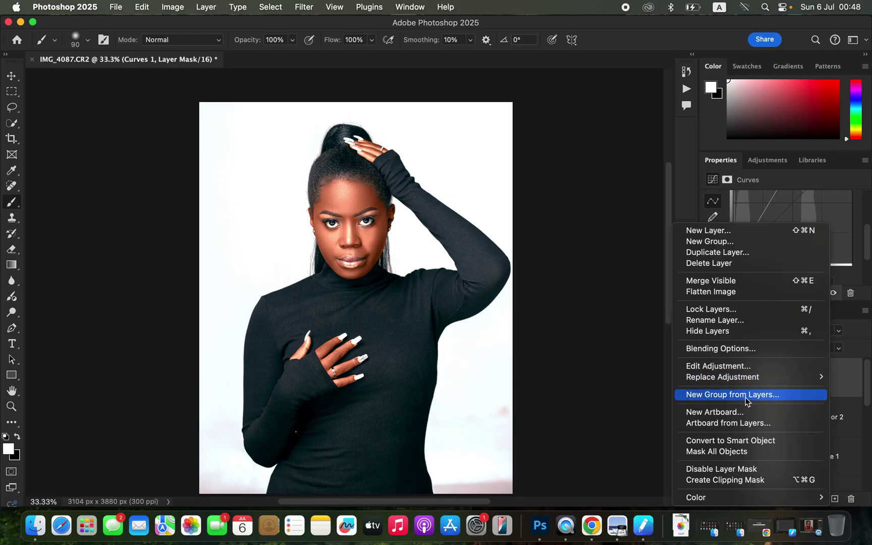
{"action": "left_click", "coordinate": [725, 349]}
{"action": "left_click", "coordinate": [612, 291]}
{"action": "left_click", "coordinate": [612, 292]}
{"action": "left_click", "coordinate": [649, 84]}
{"action": "left_click_drag", "start_coordinate": [650, 85], "coordinate": [685, 79]}
{"action": "left_click_drag", "start_coordinate": [594, 347], "coordinate": [664, 343]}
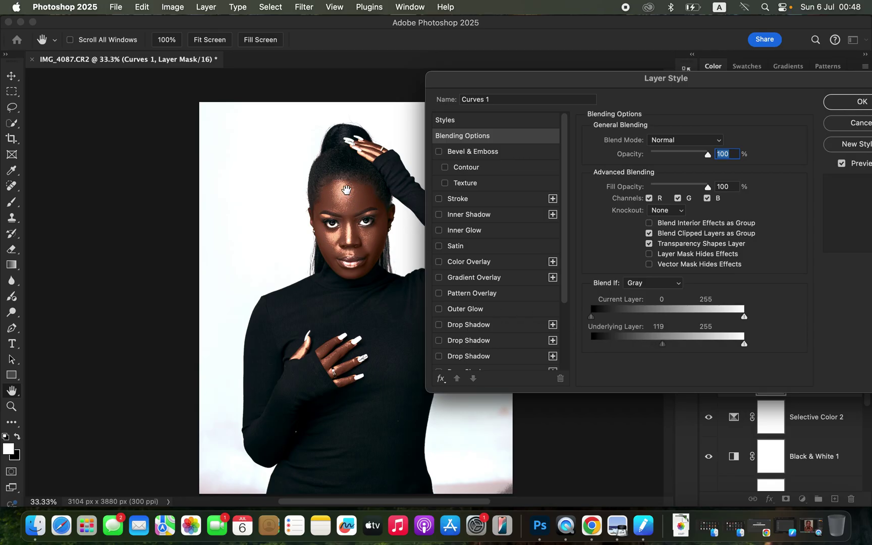
{"action": "key", "text": "alt"}
{"action": "key", "text": "alt"}
{"action": "left_click_drag", "start_coordinate": [664, 344], "coordinate": [697, 342]}
{"action": "left_click_drag", "start_coordinate": [785, 87], "coordinate": [735, 88]}
{"action": "left_click", "coordinate": [808, 104]}
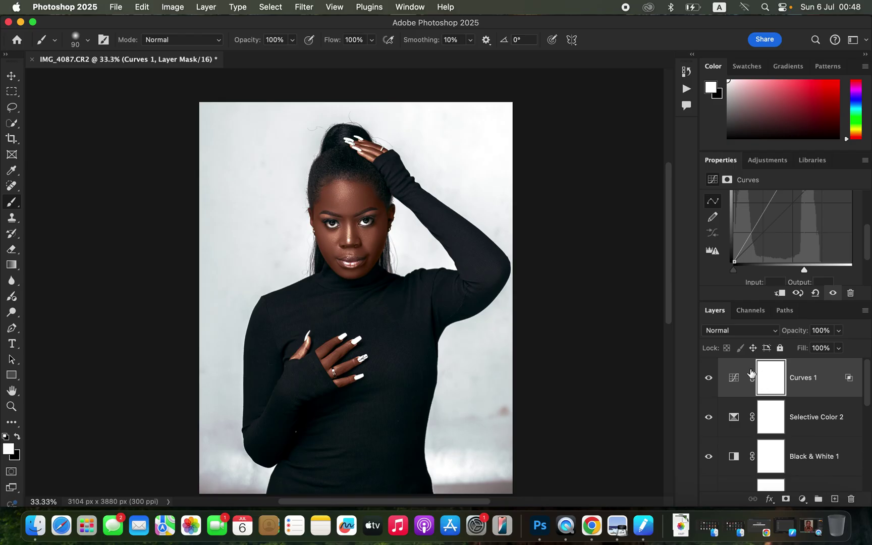
Invert the Curves layer mask and paint with a white brush over the face and hands to bring back highlights.
{"action": "key", "text": "super+i"}
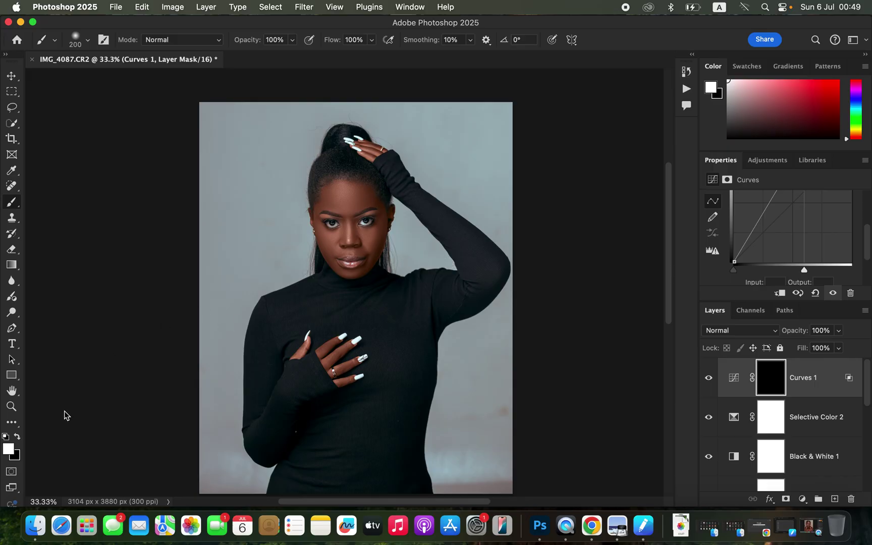
{"action": "mouse_move", "coordinate": [354, 189]}
{"action": "left_mouse_down"}
{"action": "mouse_move", "coordinate": [343, 200]}
{"action": "mouse_move", "coordinate": [348, 233]}
{"action": "mouse_move", "coordinate": [337, 237]}
{"action": "mouse_move", "coordinate": [371, 238]}
{"action": "mouse_move", "coordinate": [345, 261]}
{"action": "mouse_move", "coordinate": [365, 248]}
{"action": "mouse_move", "coordinate": [347, 226]}
{"action": "mouse_move", "coordinate": [343, 189]}
{"action": "mouse_move", "coordinate": [367, 227]}
{"action": "mouse_move", "coordinate": [369, 149]}
{"action": "left_mouse_up"}
{"action": "key", "text": "super+z"}
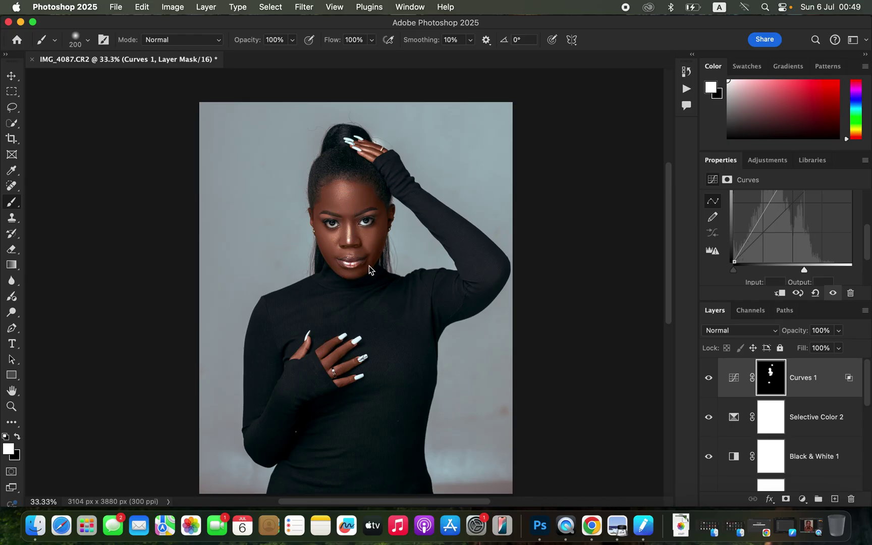
Lower the Curves layer's opacity to 39% and compare the image with and without the layer.
{"action": "left_click_drag", "start_coordinate": [838, 330], "coordinate": [811, 348]}
{"action": "left_click", "coordinate": [709, 380]}
{"action": "left_click", "coordinate": [708, 379]}
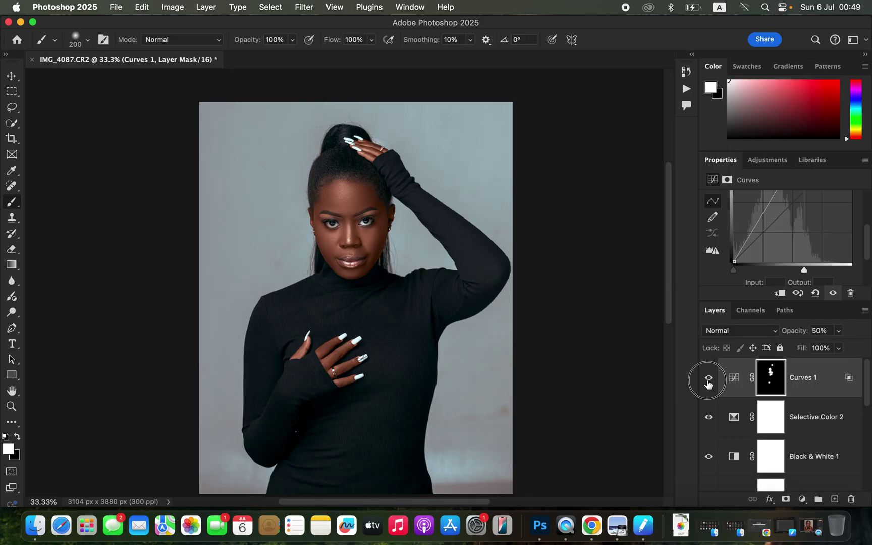
{"action": "left_click", "coordinate": [838, 333]}
{"action": "left_click_drag", "start_coordinate": [835, 345], "coordinate": [830, 349]}
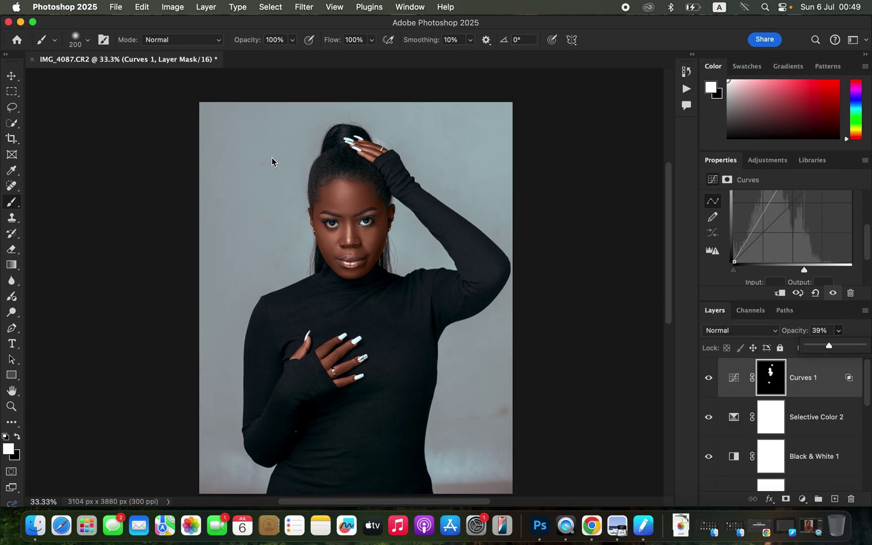
Start an Export As of the portrait in JPG format with quality 7 and Bicubic Sharper resampling.
{"action": "left_click", "coordinate": [117, 7]}
{"action": "mouse_move", "coordinate": [150, 204]}
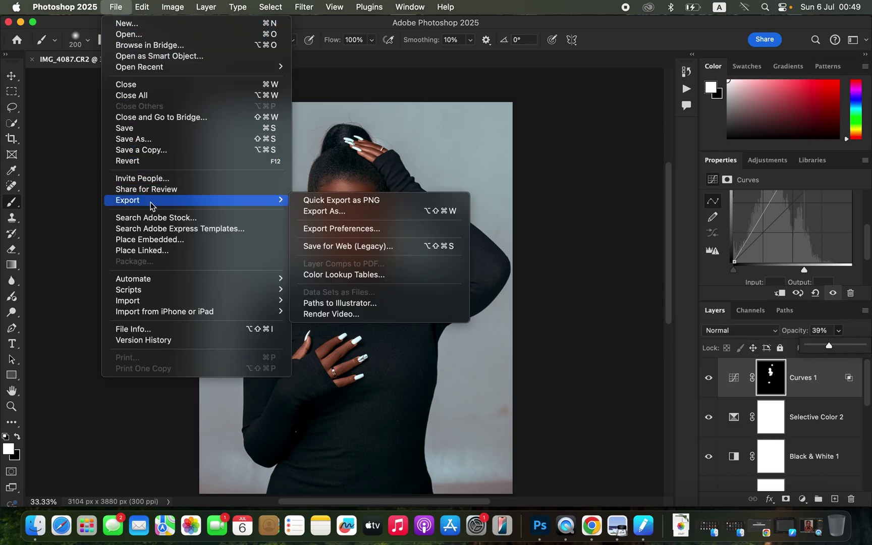
{"action": "left_click", "coordinate": [380, 215]}
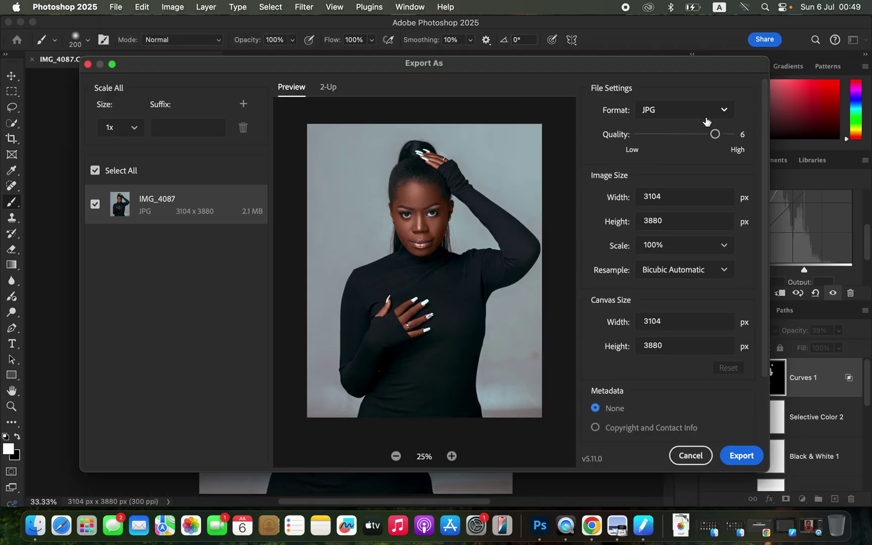
{"action": "left_click", "coordinate": [732, 134]}
{"action": "left_click", "coordinate": [701, 272]}
{"action": "key", "text": "Escape"}
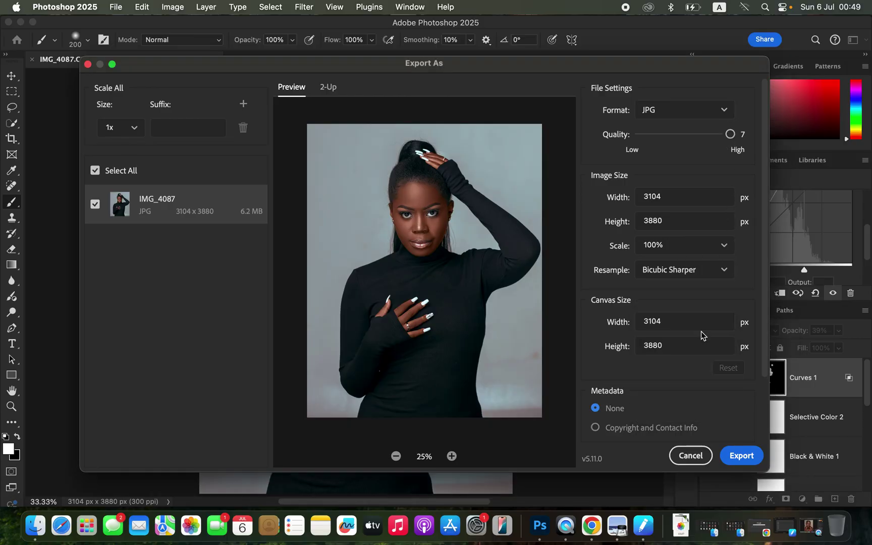
Export the JPG with sRGB conversion and embedded color profile, saving it to the Desktop as IMG_4087.
{"action": "left_click_drag", "start_coordinate": [766, 302], "coordinate": [701, 396]}
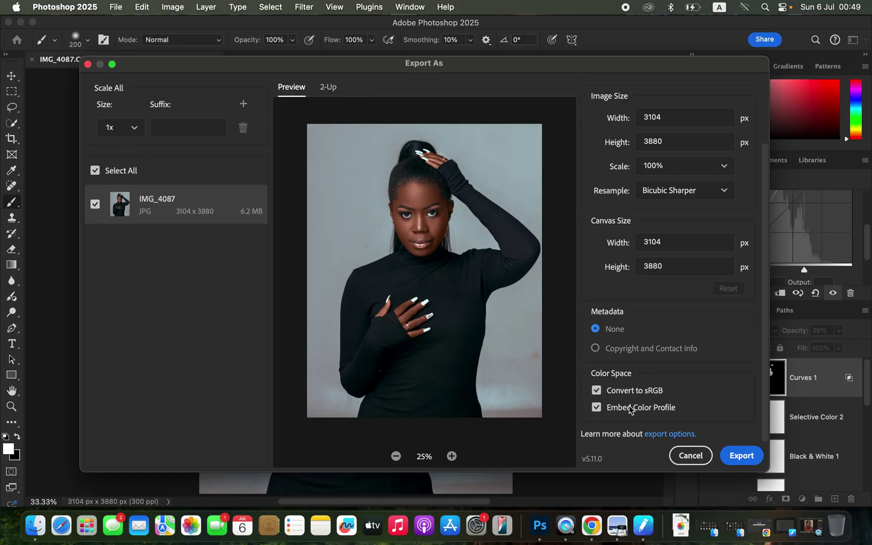
{"action": "left_click", "coordinate": [742, 458]}
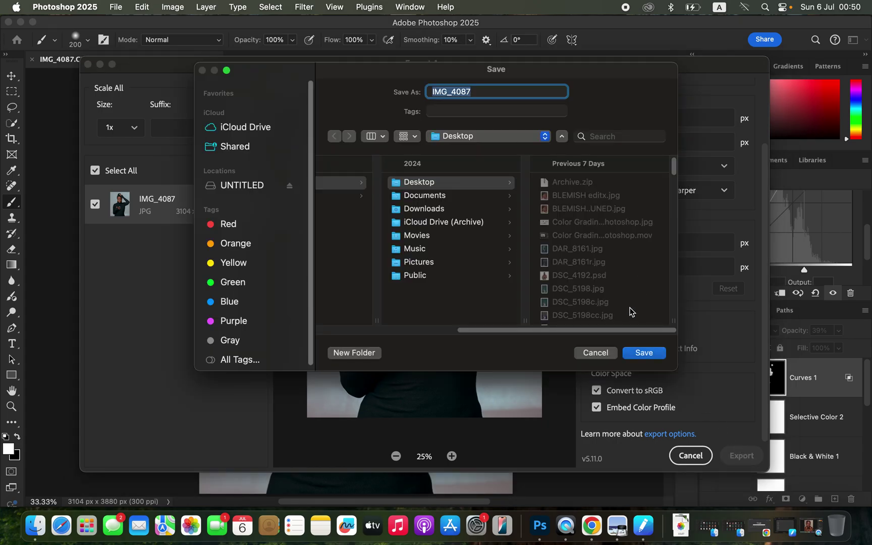
{"action": "left_click", "coordinate": [645, 354]}
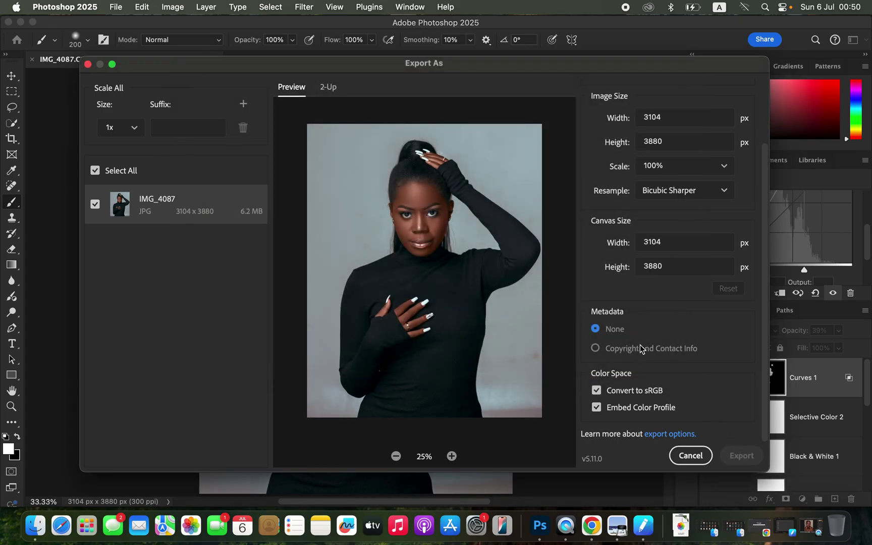